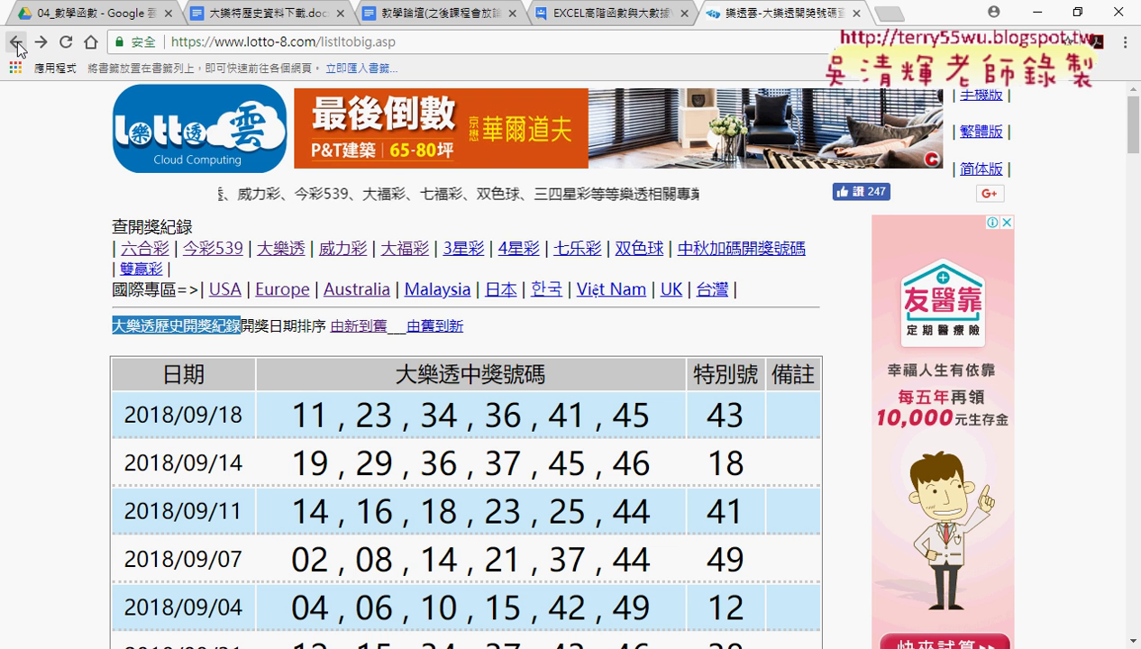
Reload the 大樂透 draw history and jump to its bottom and back to the top
{"action": "left_click", "coordinate": [285, 254]}
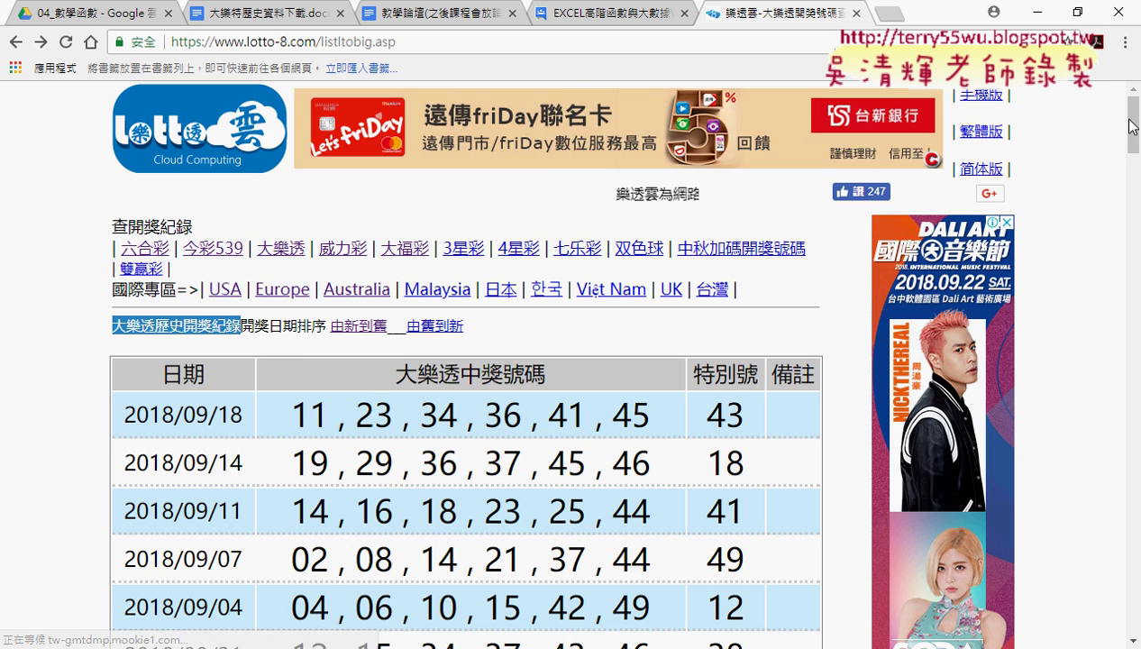
{"action": "left_click", "coordinate": [1137, 351]}
{"action": "key", "text": "End"}
{"action": "key", "text": "Home"}
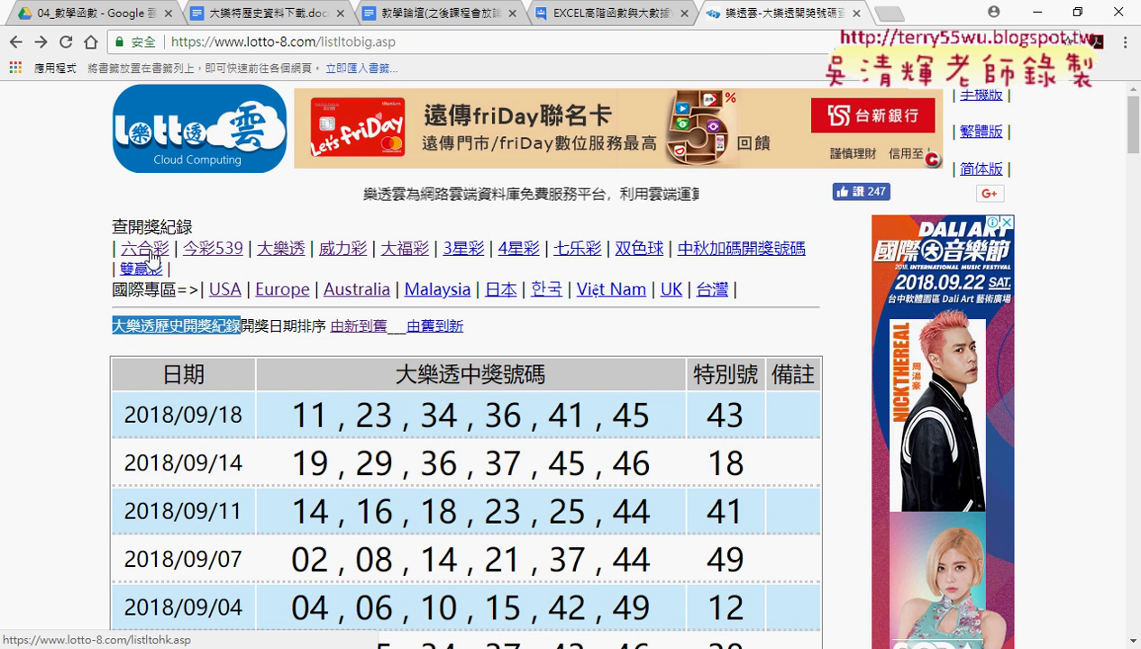
Compare the 六合彩 and 今彩539 histories, then return to 大樂透's [1]–[16] page links
{"action": "left_click", "coordinate": [153, 257]}
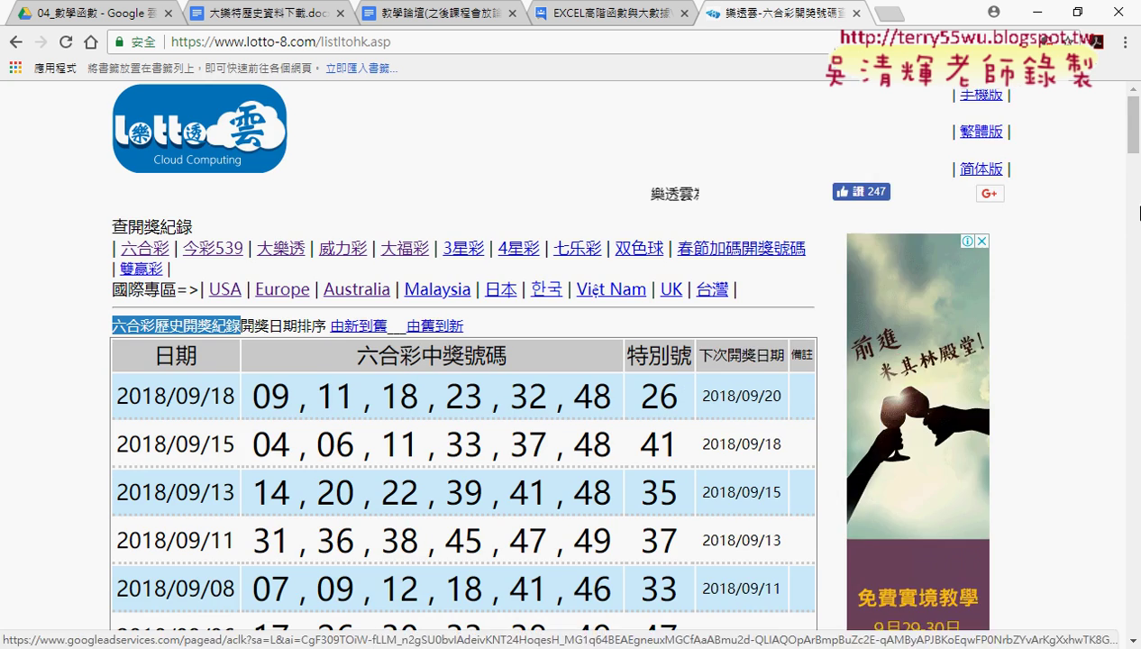
{"action": "mouse_move", "coordinate": [1137, 133]}
{"action": "left_mouse_down"}
{"action": "mouse_move", "coordinate": [1137, 378]}
{"action": "mouse_move", "coordinate": [1137, 117]}
{"action": "mouse_move", "coordinate": [1132, 606]}
{"action": "mouse_move", "coordinate": [1132, 117]}
{"action": "left_mouse_up"}
{"action": "left_click", "coordinate": [194, 254]}
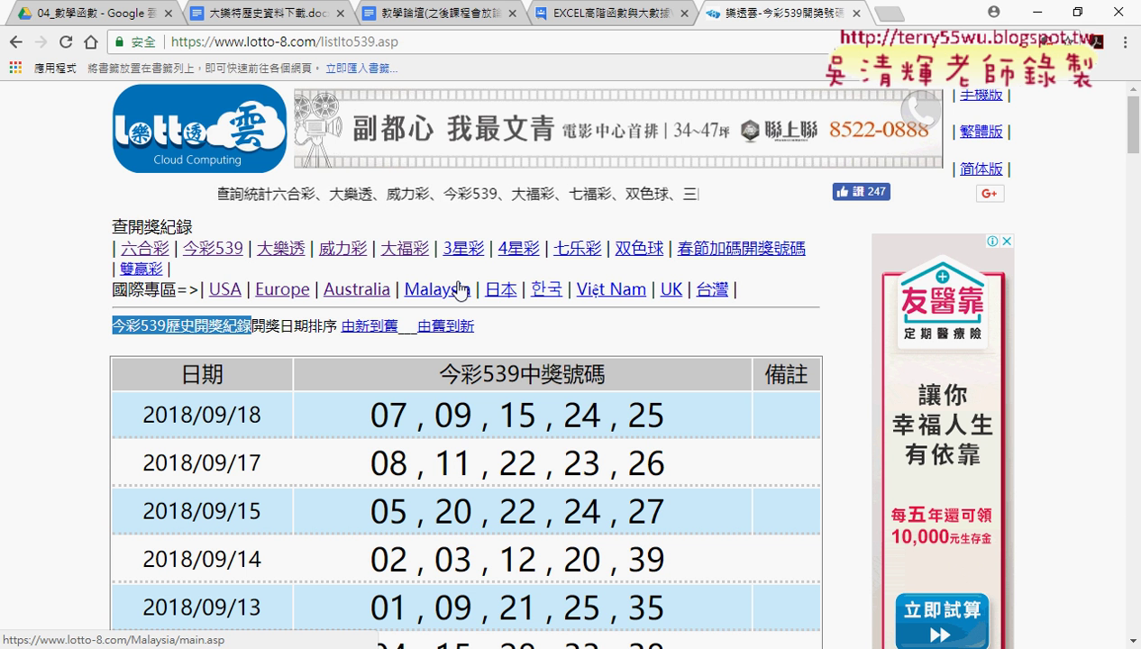
{"action": "left_click", "coordinate": [282, 255]}
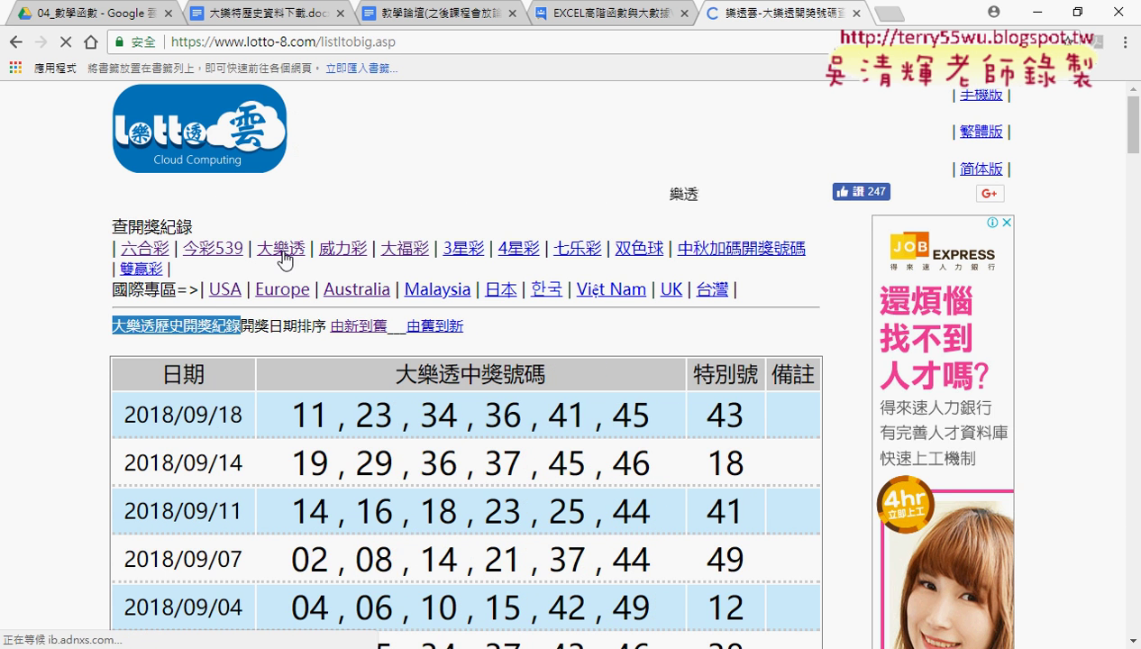
{"action": "left_click_drag", "start_coordinate": [1133, 124], "coordinate": [1133, 605]}
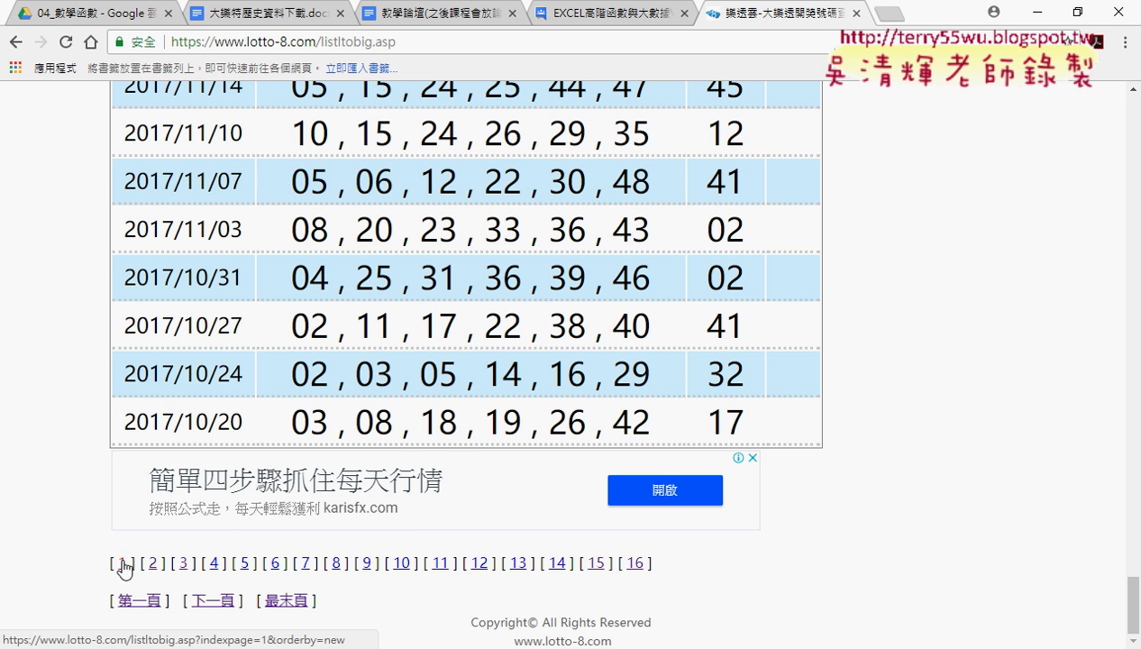
Open page 1 of the 大樂透 history and highlight its address and domain part
{"action": "left_click", "coordinate": [125, 565]}
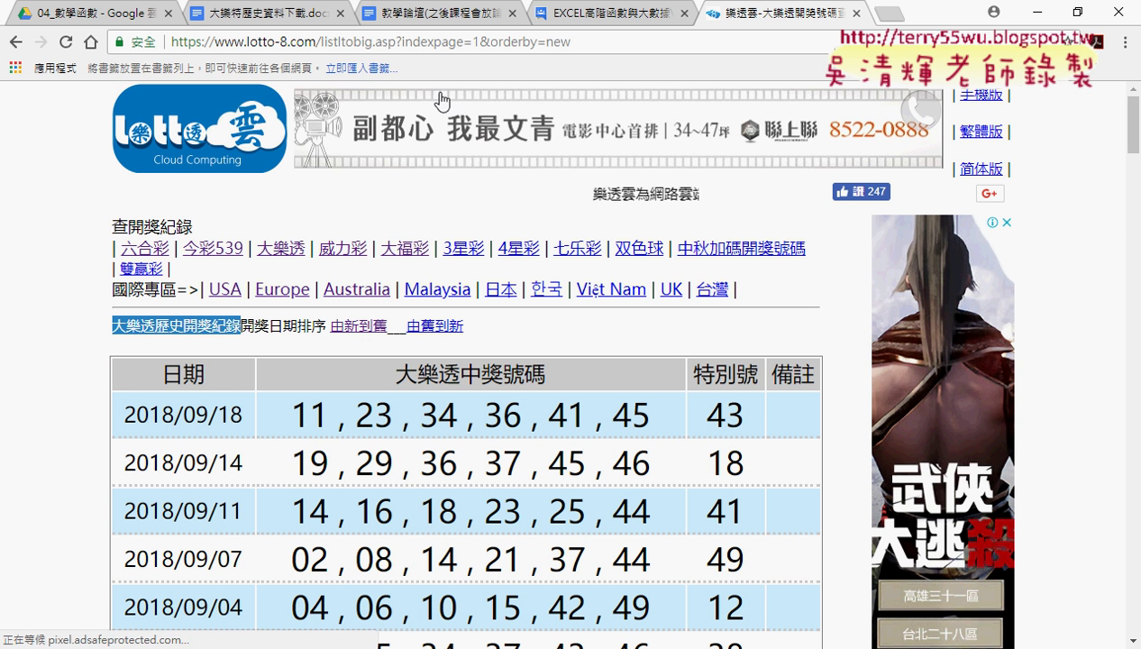
{"action": "left_click", "coordinate": [457, 41]}
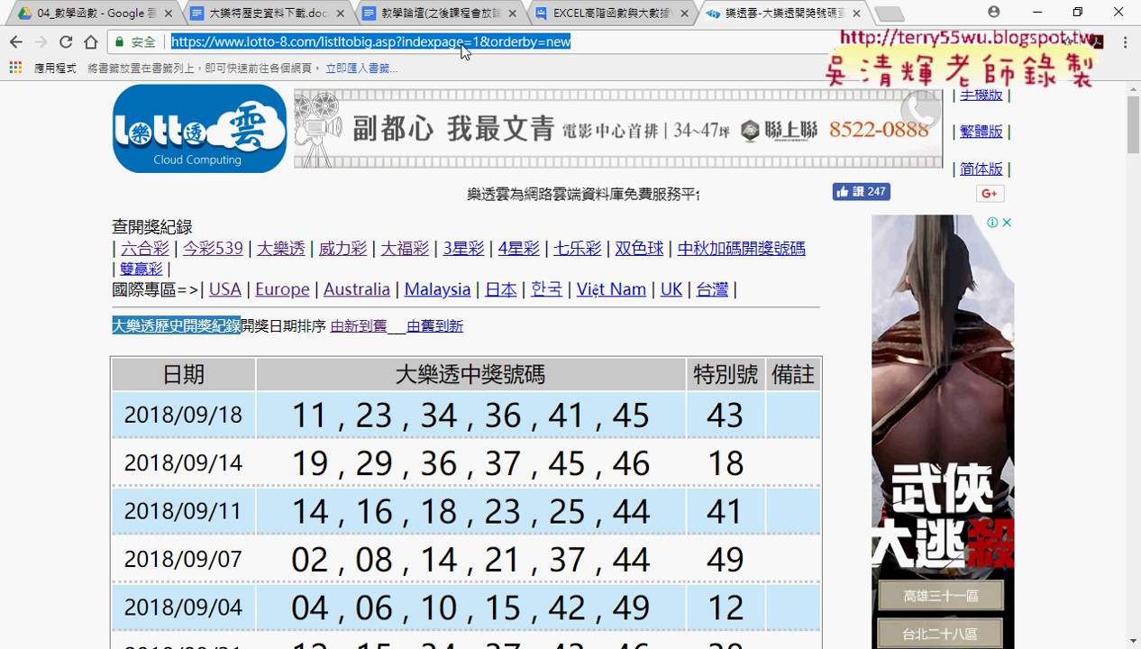
{"action": "left_click", "coordinate": [206, 47]}
{"action": "left_click_drag", "start_coordinate": [171, 42], "coordinate": [327, 42]}
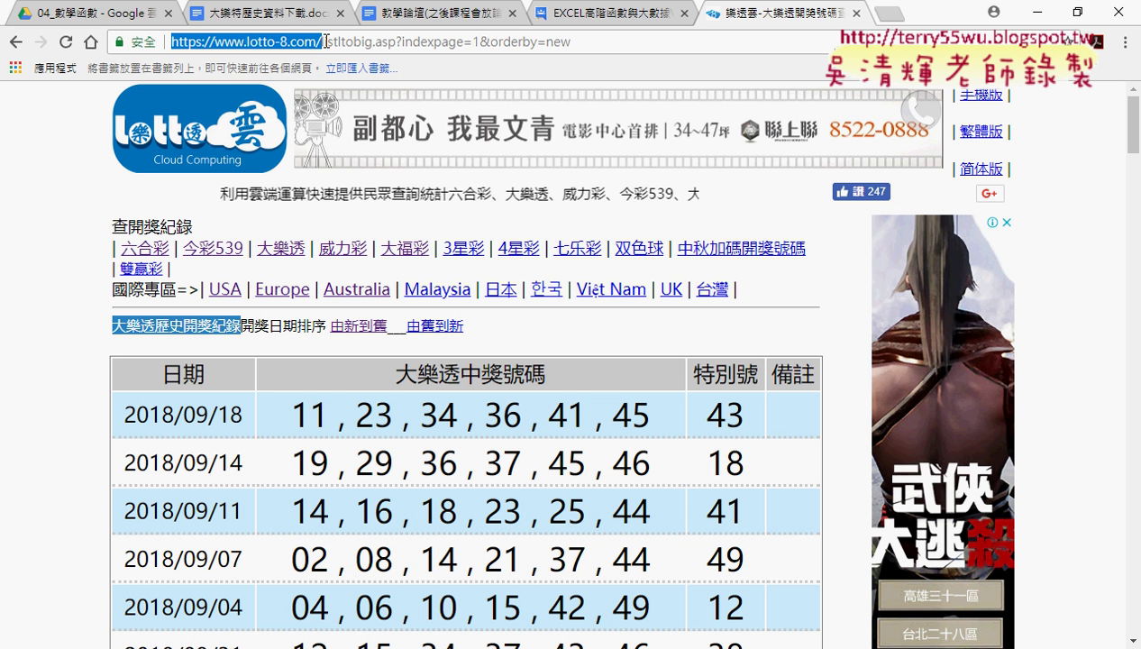
{"action": "left_click", "coordinate": [338, 42]}
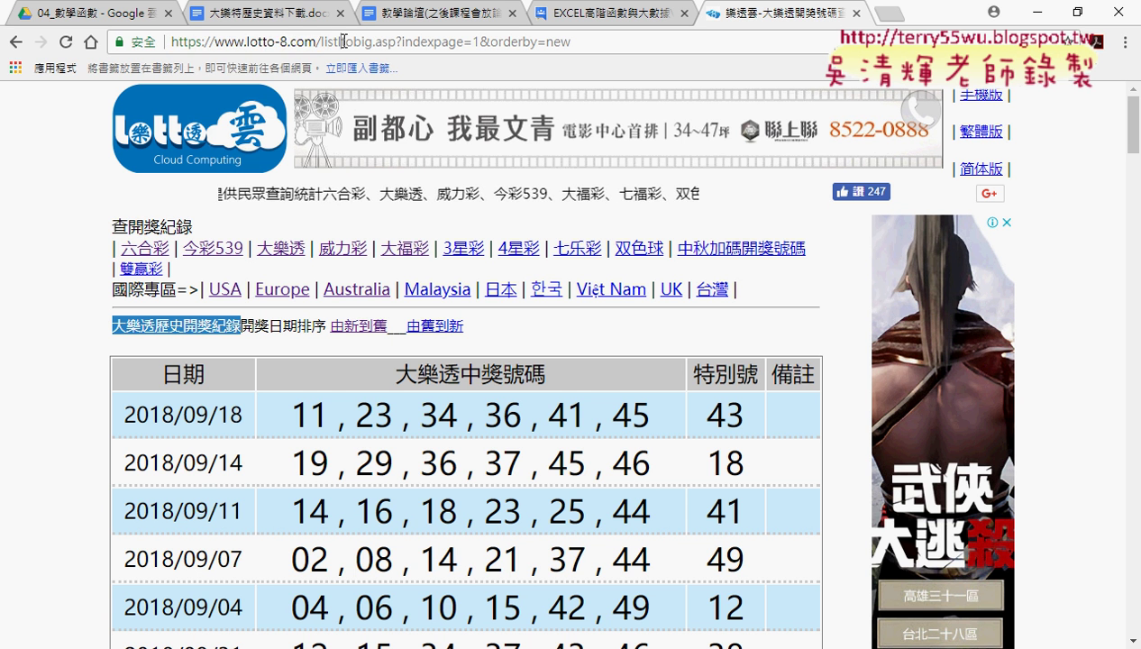
Highlight the listltobig.asp, ?, indexpage=1, & and orderby=new parts of the address
{"action": "left_click_drag", "start_coordinate": [395, 42], "coordinate": [321, 42]}
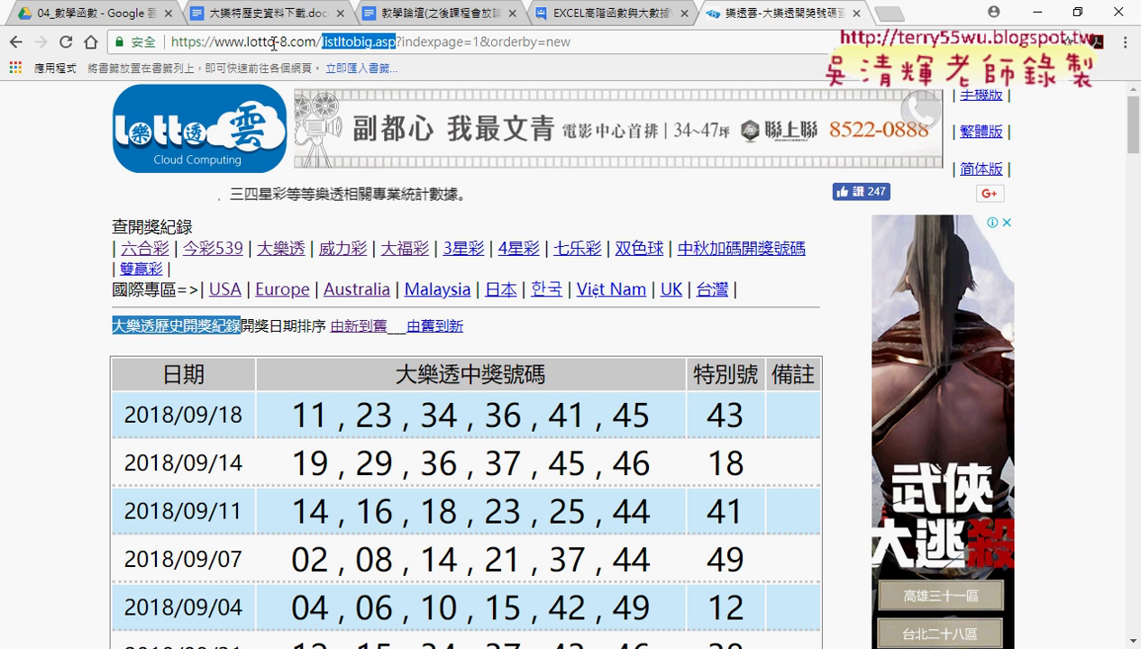
{"action": "left_click_drag", "start_coordinate": [396, 41], "coordinate": [402, 41]}
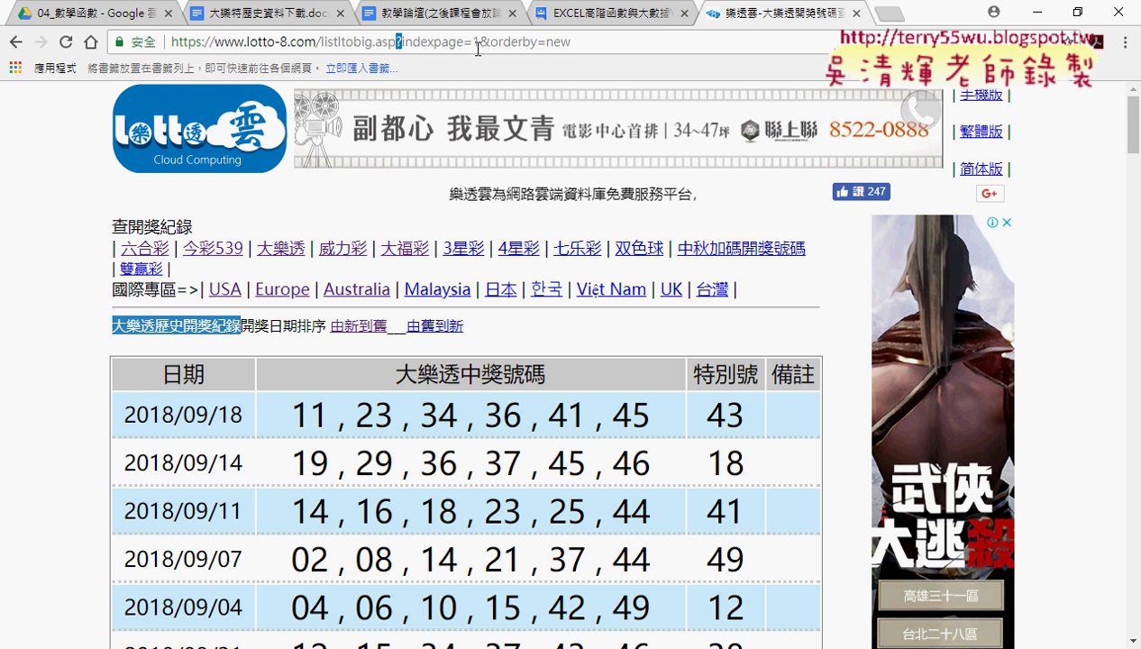
{"action": "left_click", "coordinate": [412, 41]}
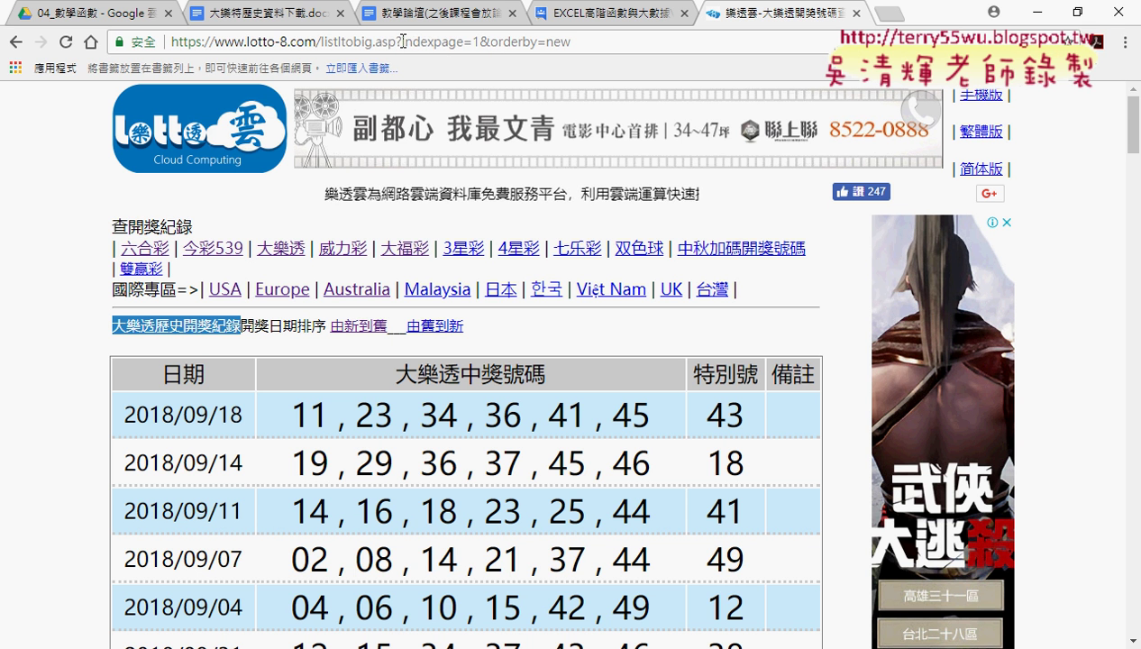
{"action": "left_click_drag", "start_coordinate": [402, 41], "coordinate": [463, 42]}
{"action": "double_click", "coordinate": [476, 43]}
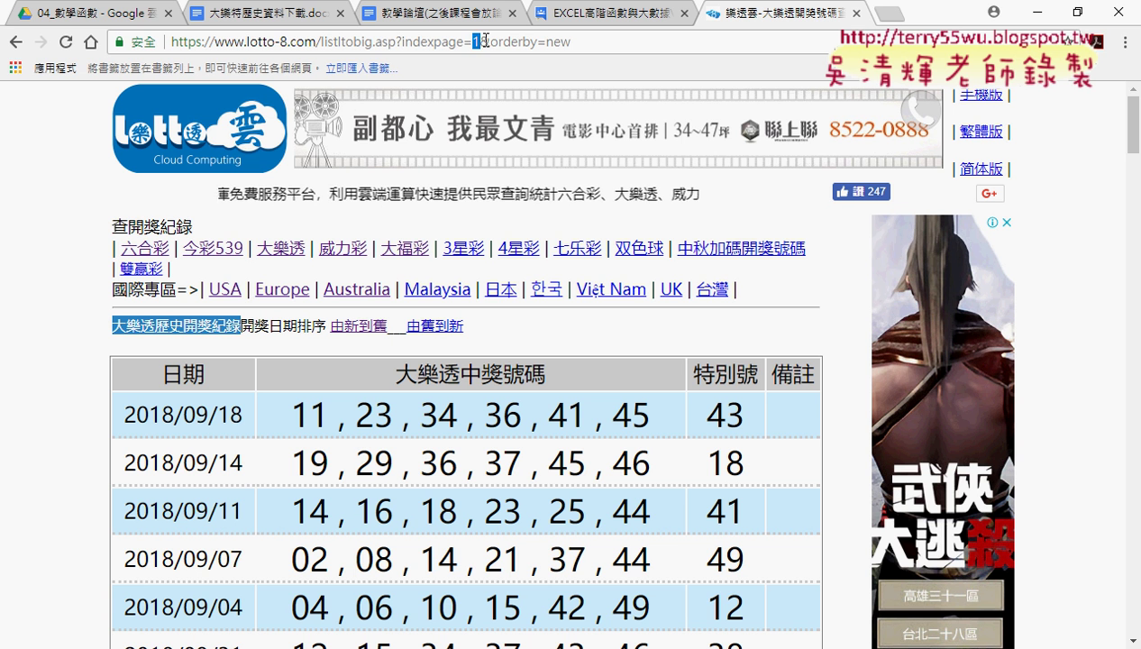
{"action": "double_click", "coordinate": [484, 42]}
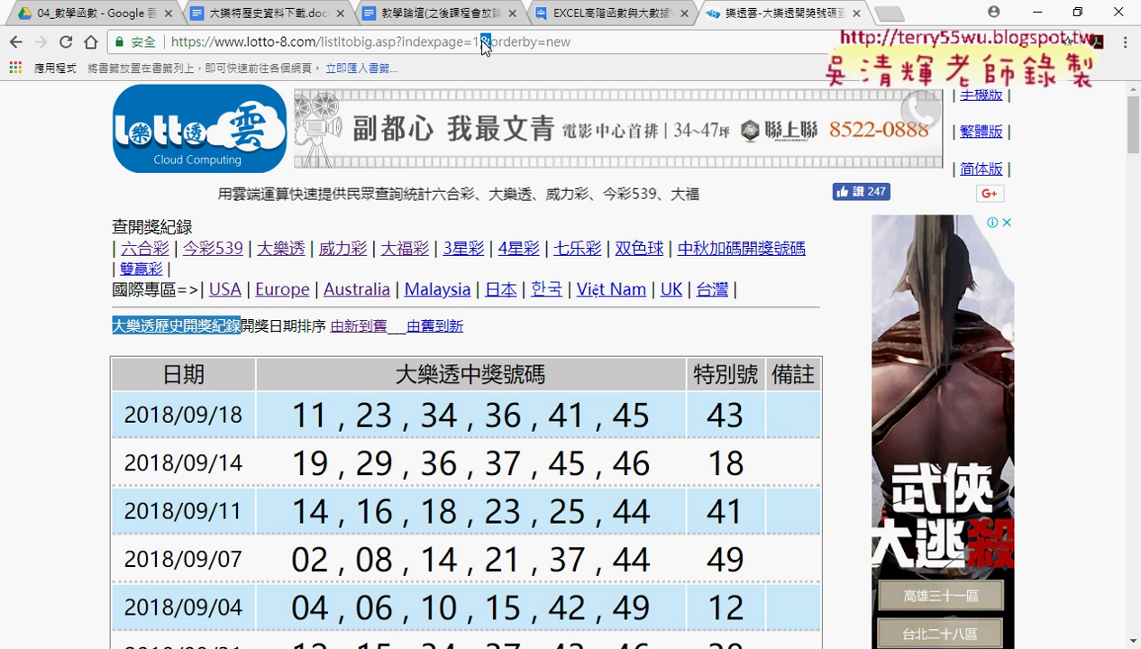
{"action": "left_click_drag", "start_coordinate": [545, 43], "coordinate": [489, 44]}
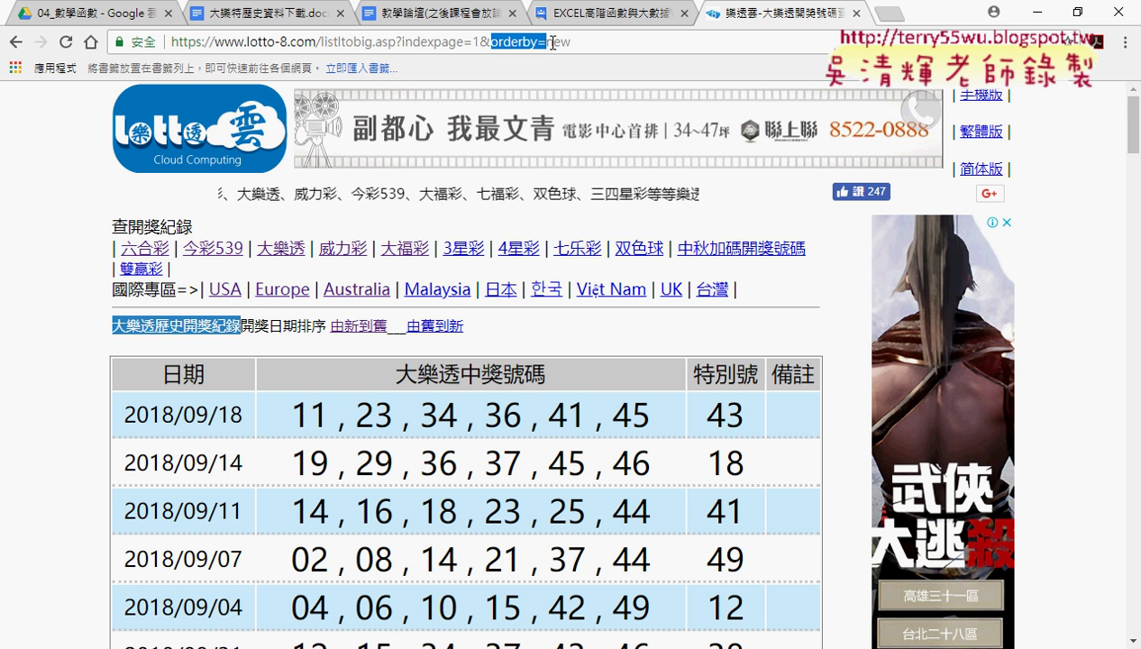
{"action": "left_click_drag", "start_coordinate": [570, 42], "coordinate": [545, 43]}
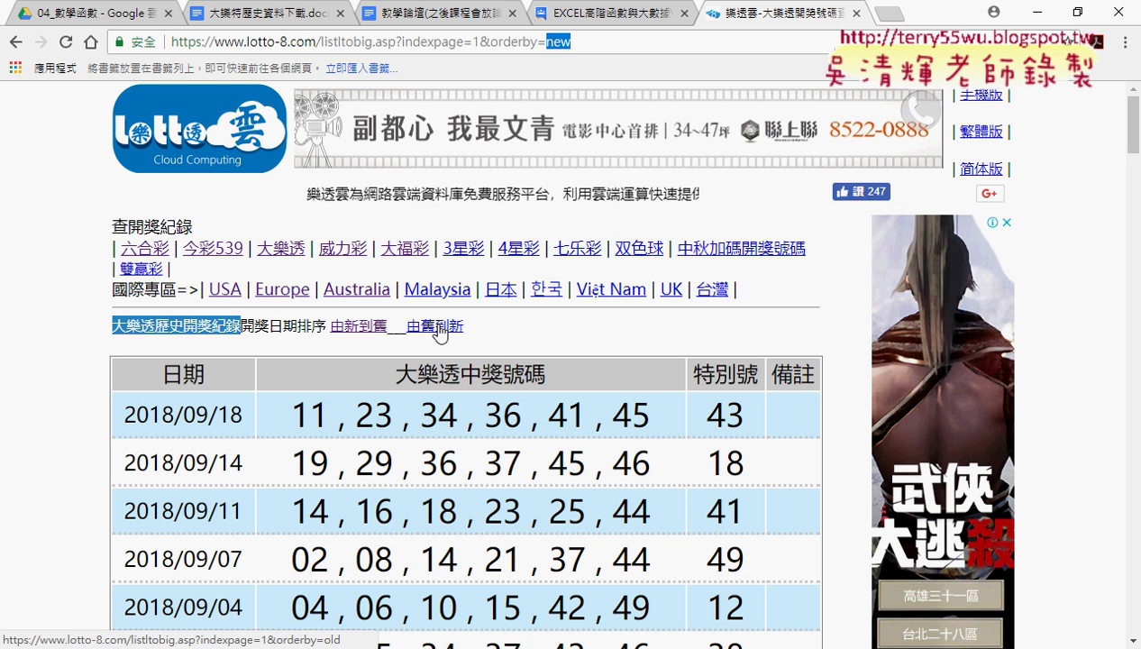
{"action": "double_click", "coordinate": [475, 43]}
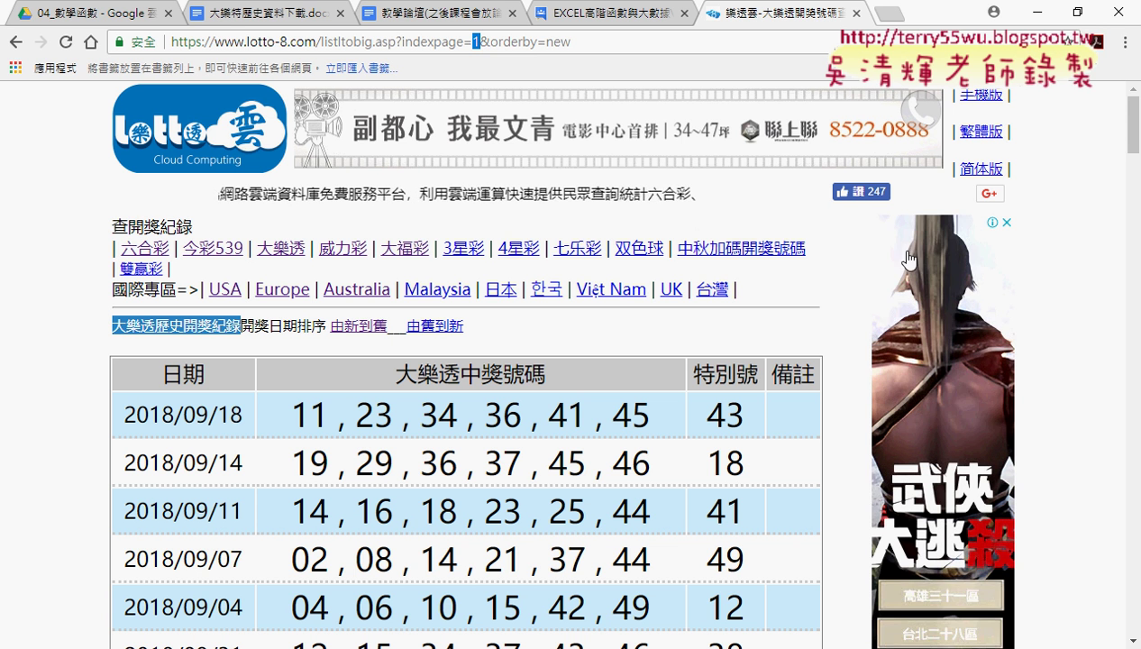
{"action": "right_click", "coordinate": [1052, 159]}
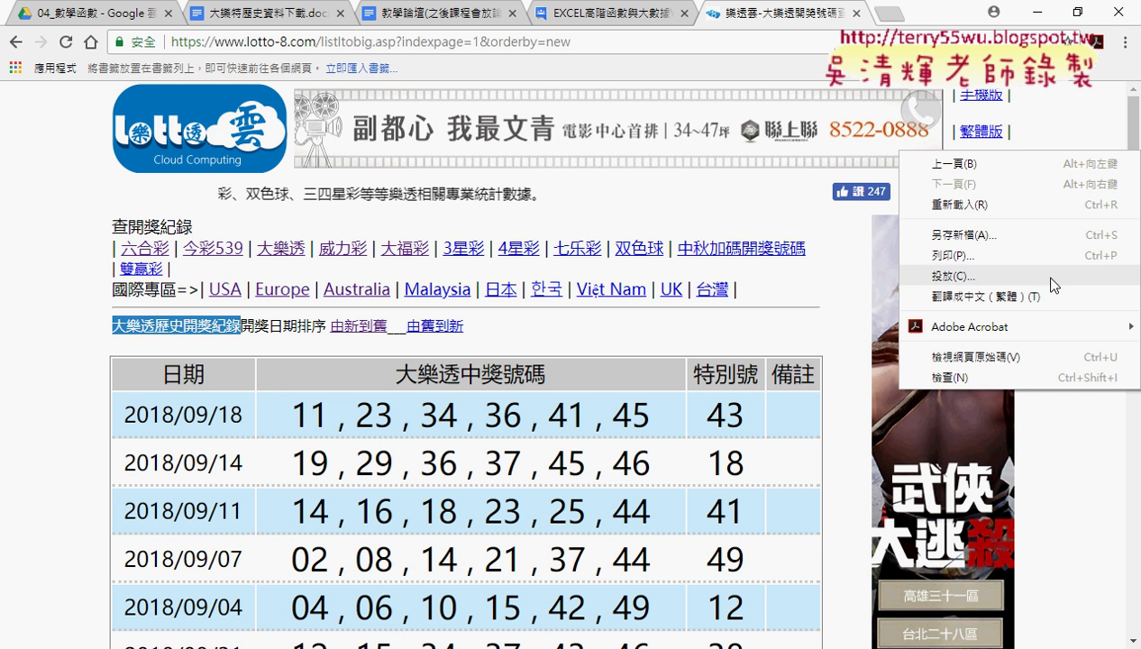
{"action": "right_click", "coordinate": [762, 331]}
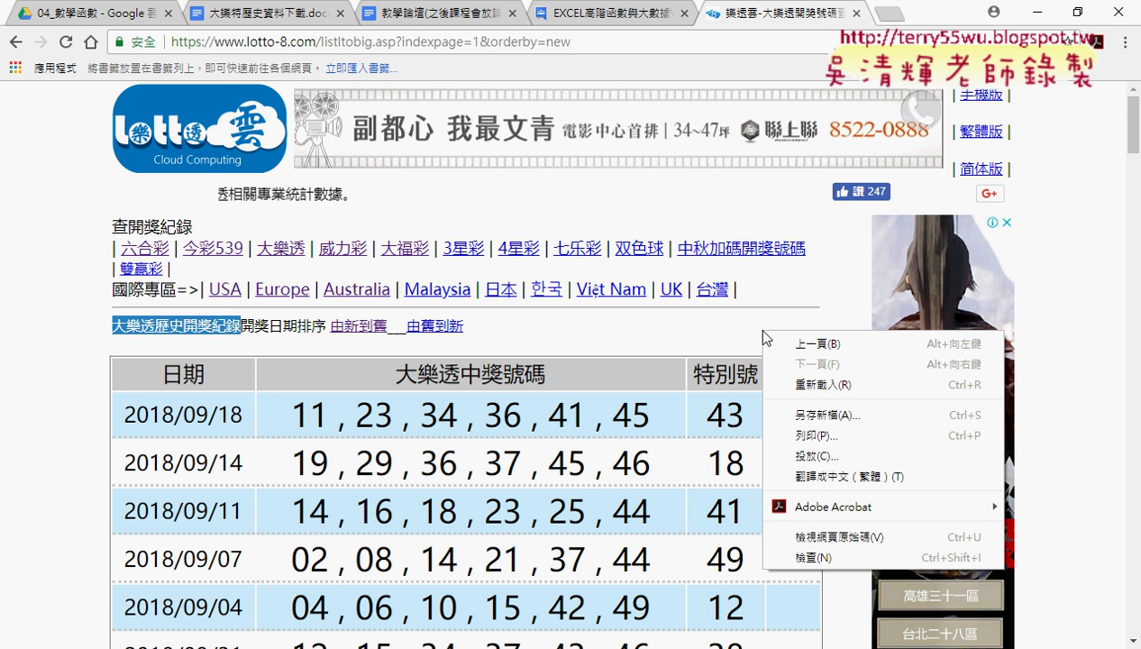
{"action": "left_click", "coordinate": [840, 538]}
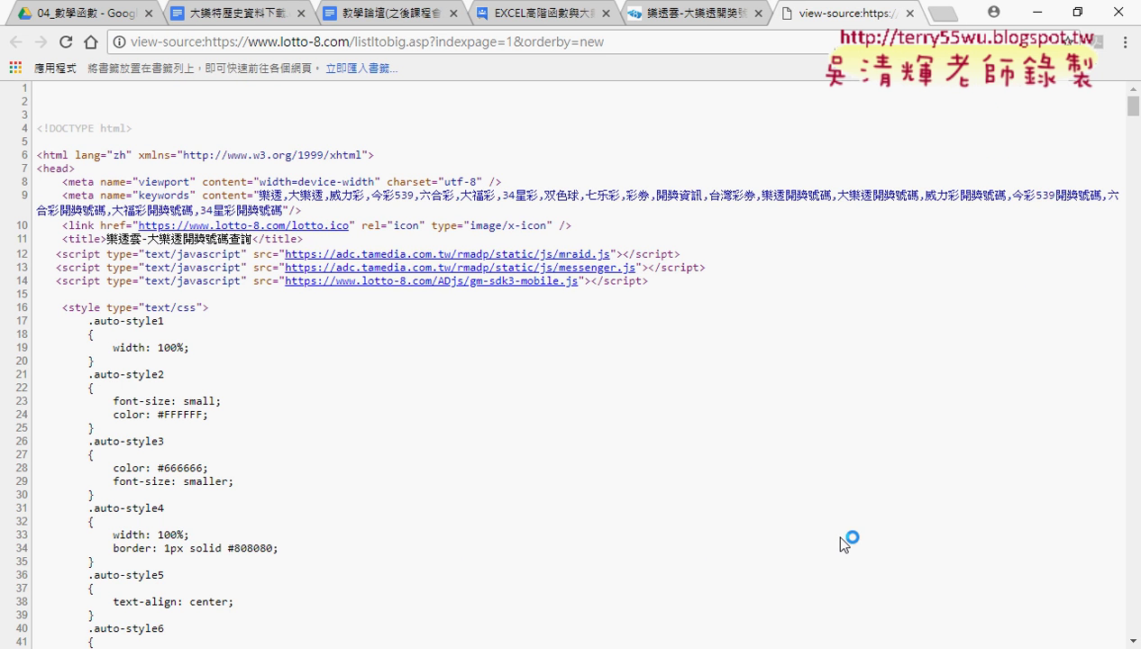
{"action": "left_click", "coordinate": [692, 14]}
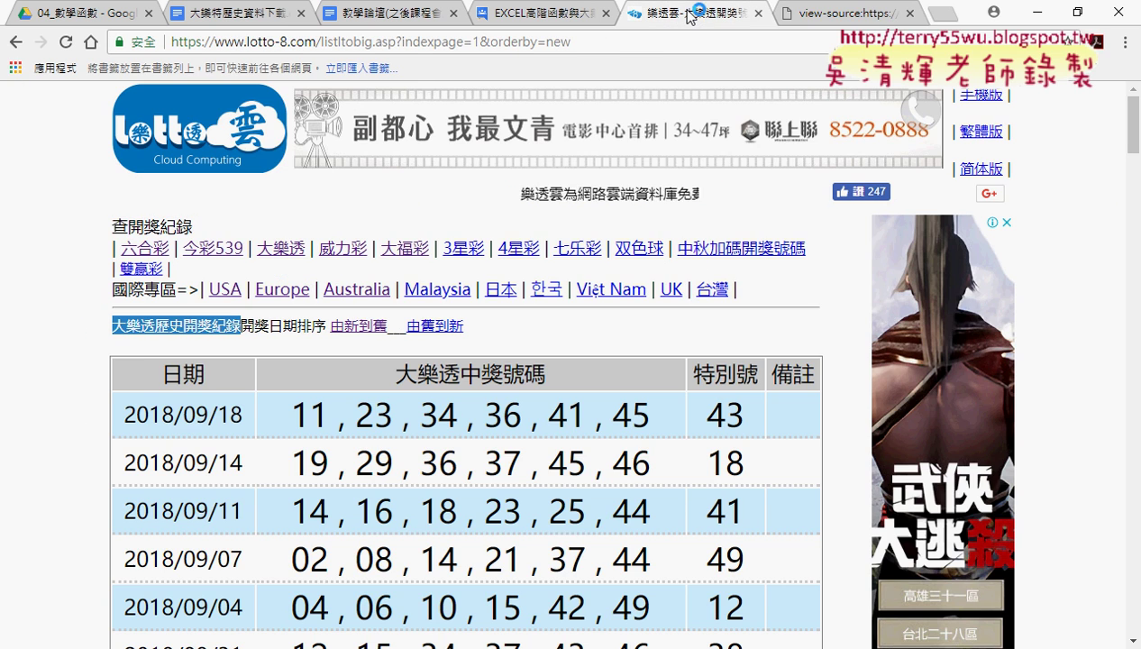
{"action": "left_click", "coordinate": [851, 15]}
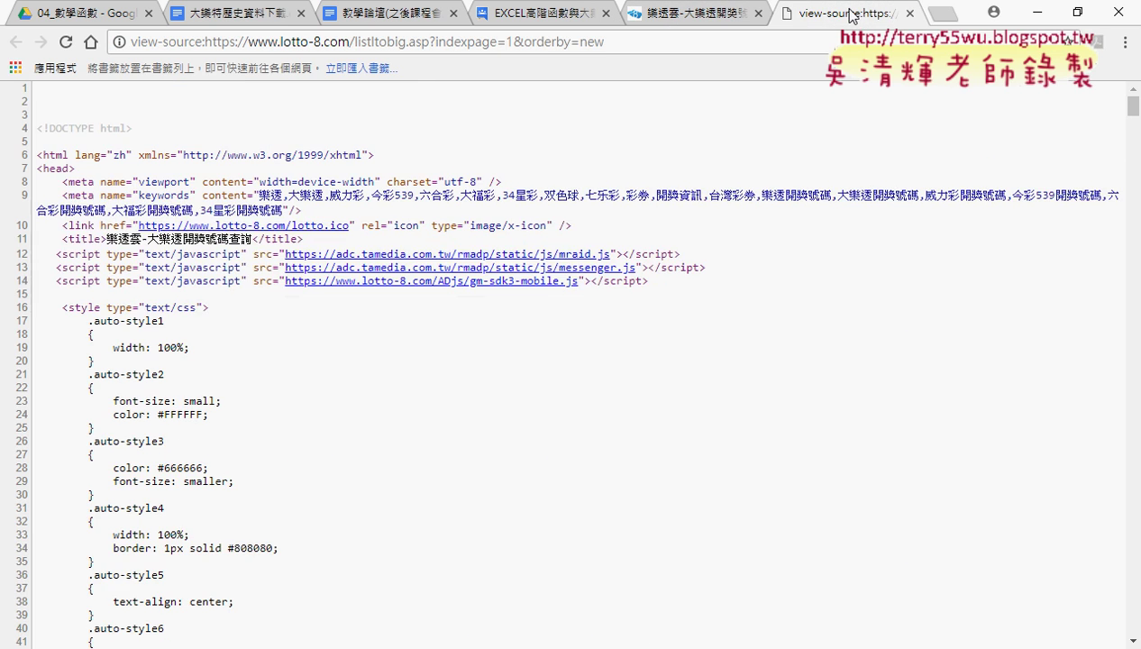
{"action": "scroll", "coordinate": [860, 268], "scroll_direction": "down", "scroll_amount": 3}
{"action": "scroll", "coordinate": [861, 268], "scroll_direction": "down", "scroll_amount": 5}
{"action": "scroll", "coordinate": [860, 267], "scroll_direction": "down", "scroll_amount": 6}
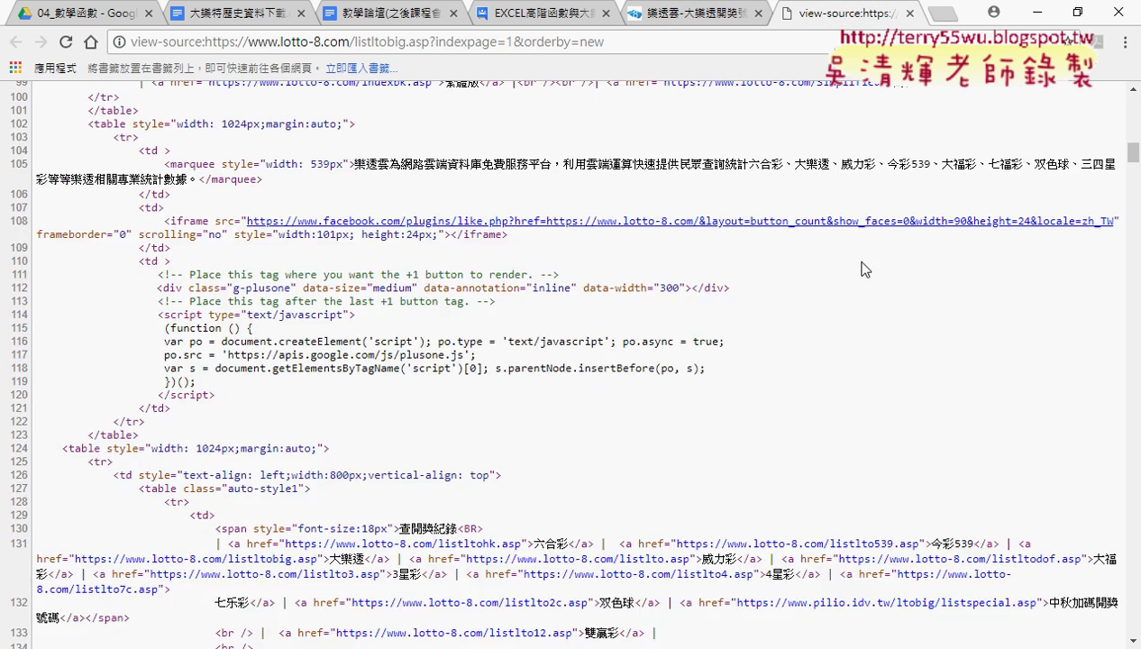
{"action": "scroll", "coordinate": [864, 267], "scroll_direction": "down", "scroll_amount": 6}
{"action": "scroll", "coordinate": [861, 268], "scroll_direction": "down", "scroll_amount": 4}
{"action": "scroll", "coordinate": [860, 268], "scroll_direction": "down", "scroll_amount": 5}
{"action": "scroll", "coordinate": [860, 267], "scroll_direction": "down", "scroll_amount": 4}
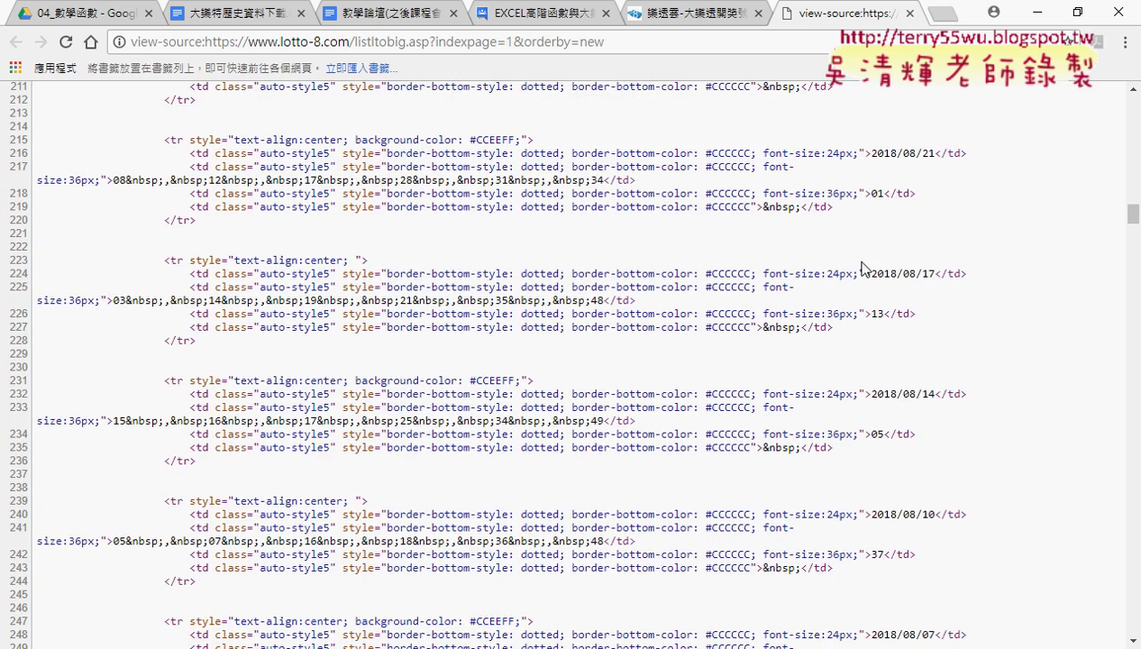
{"action": "left_click", "coordinate": [909, 14]}
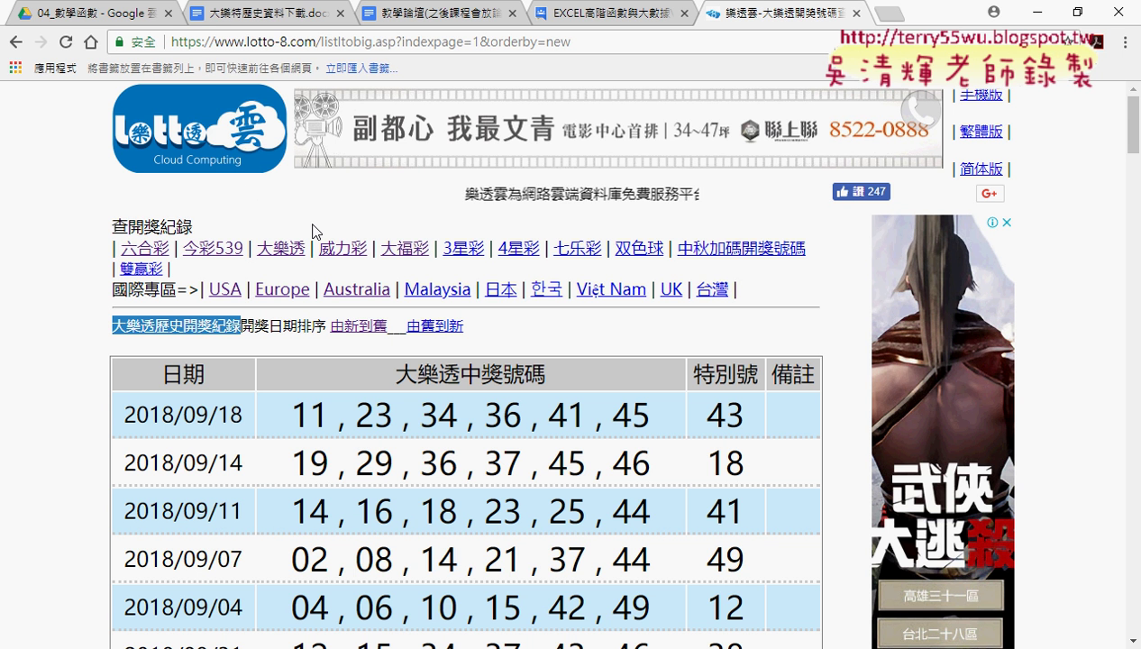
Copy the page-1 大樂透 address with 複製 and switch to the Excel workbook
{"action": "left_click", "coordinate": [447, 45]}
{"action": "right_click", "coordinate": [382, 46]}
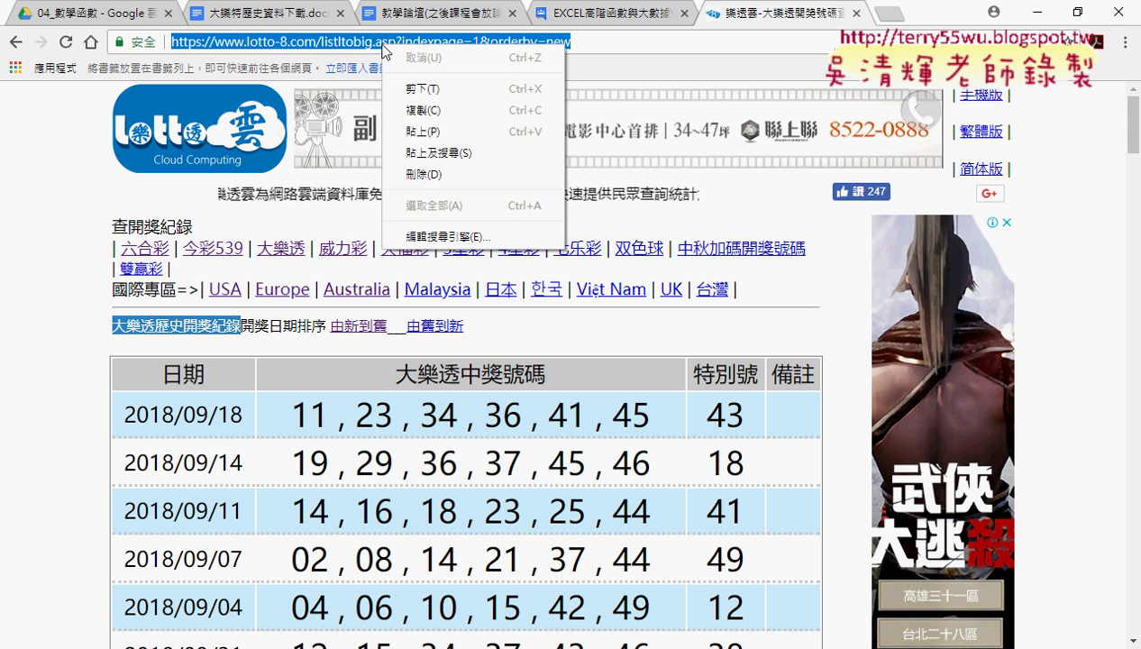
{"action": "left_click", "coordinate": [419, 110]}
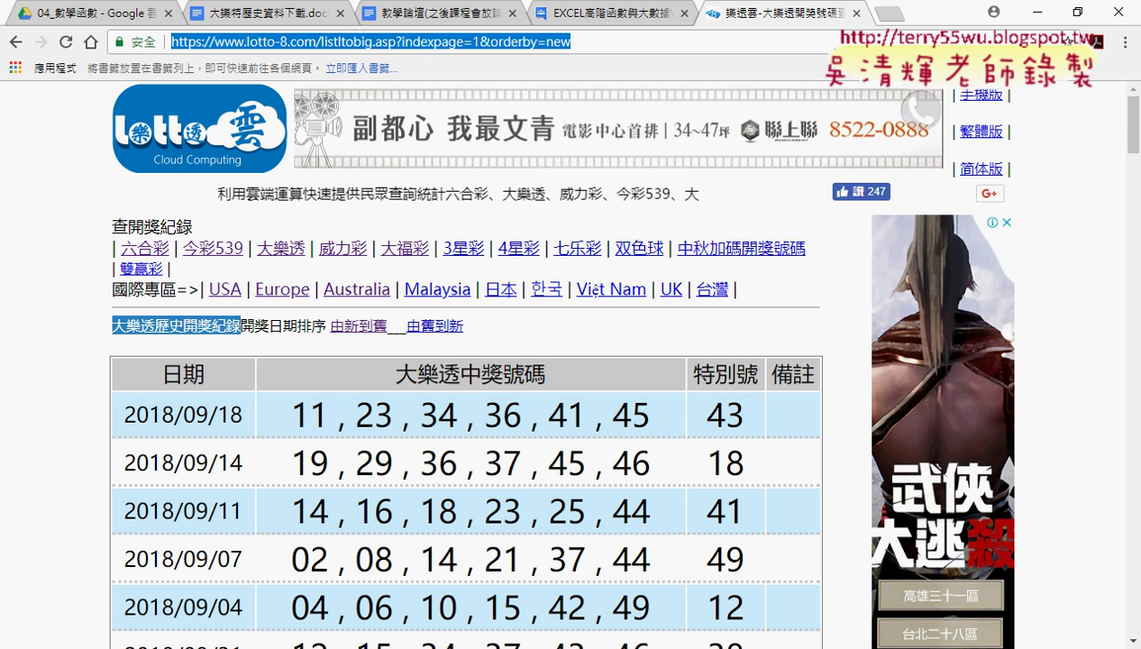
{"action": "key", "text": "alt+Tab"}
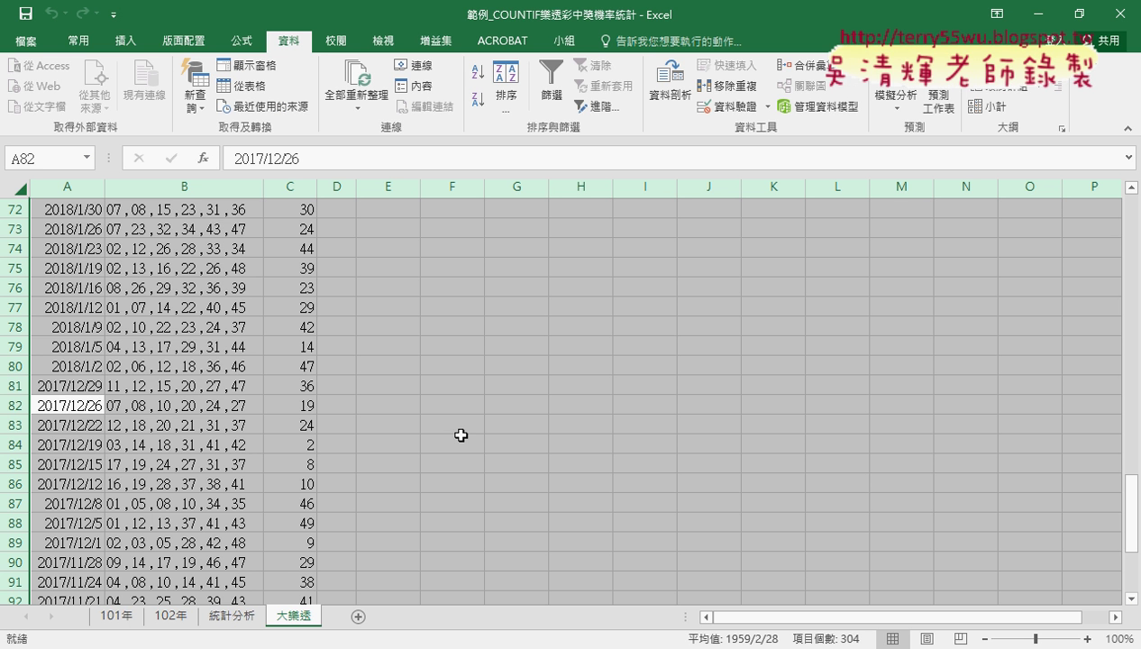
Delete all data and the linked web query from the 大樂透 sheet, returning to A1
{"action": "left_click", "coordinate": [22, 186]}
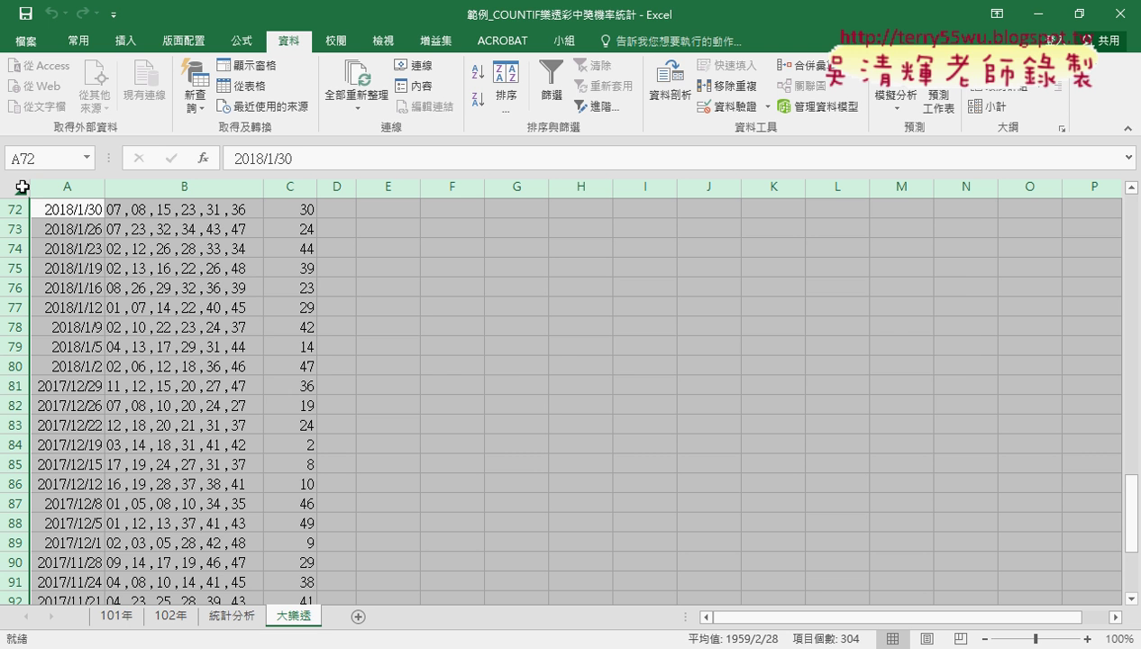
{"action": "key", "text": "Delete"}
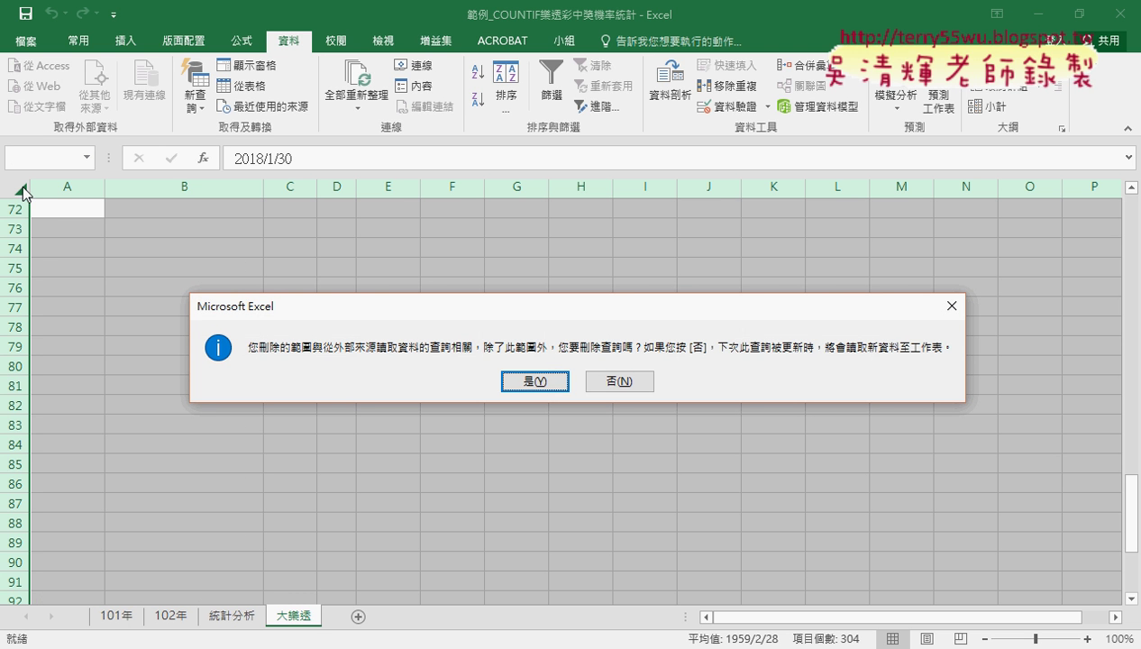
{"action": "left_click", "coordinate": [527, 382]}
{"action": "left_click_drag", "start_coordinate": [1130, 512], "coordinate": [1130, 199]}
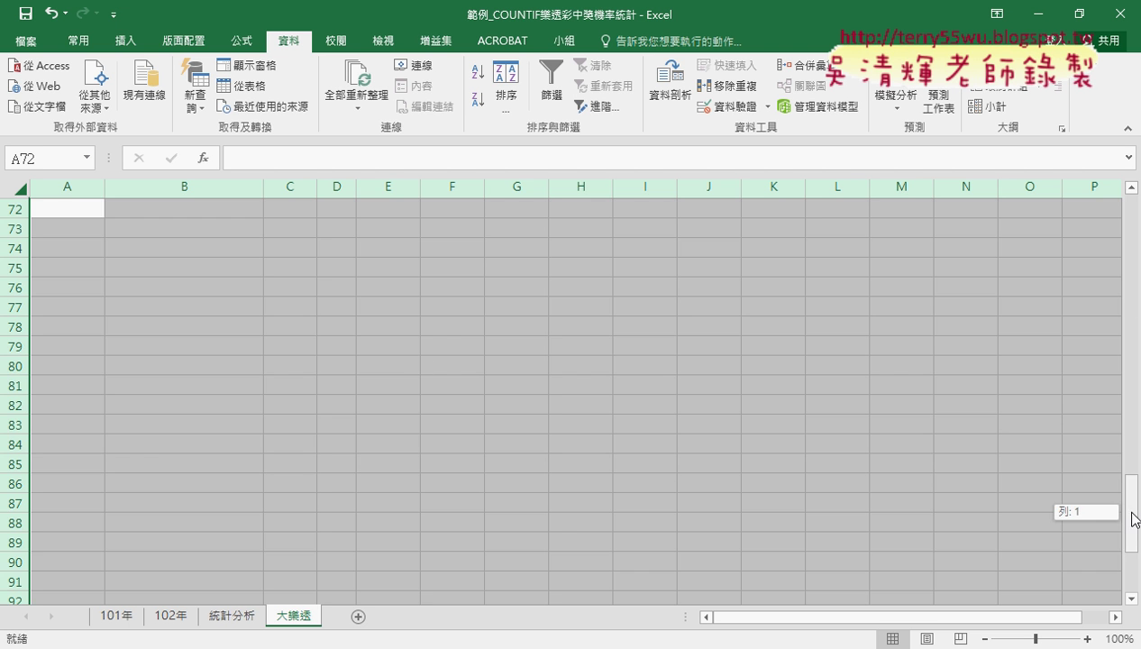
{"action": "left_click", "coordinate": [64, 209]}
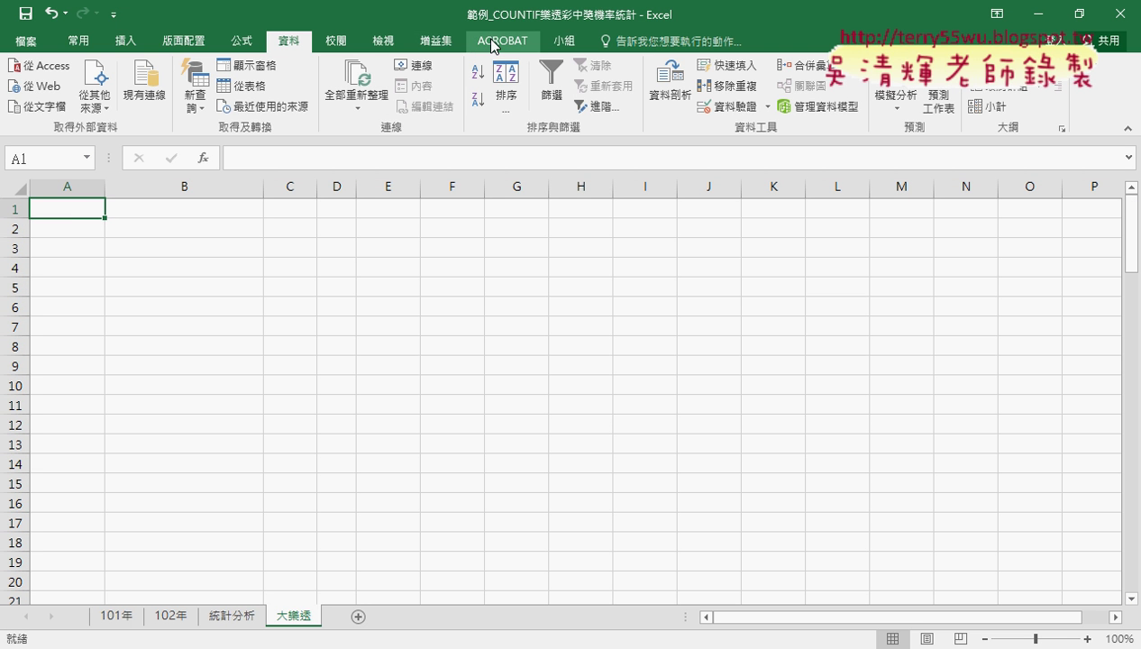
Turn on the 開發人員 ribbon tab via 其他命令 > 自訂功能區, show it, then return to Chrome
{"action": "left_click", "coordinate": [113, 13]}
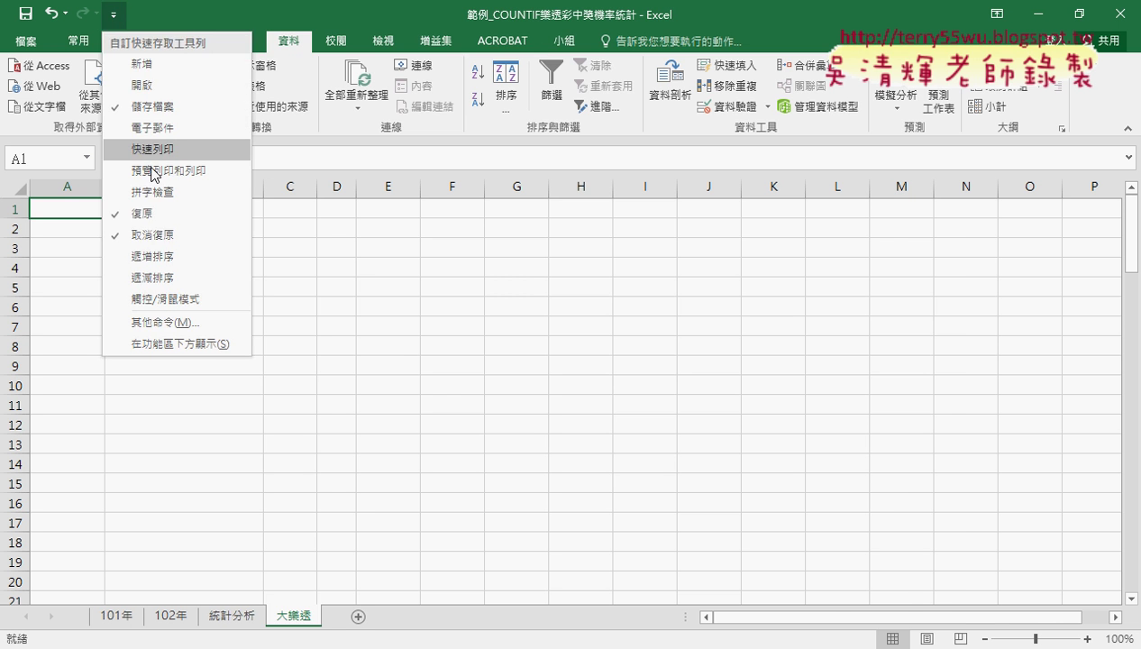
{"action": "left_click", "coordinate": [171, 322]}
{"action": "left_click", "coordinate": [230, 214]}
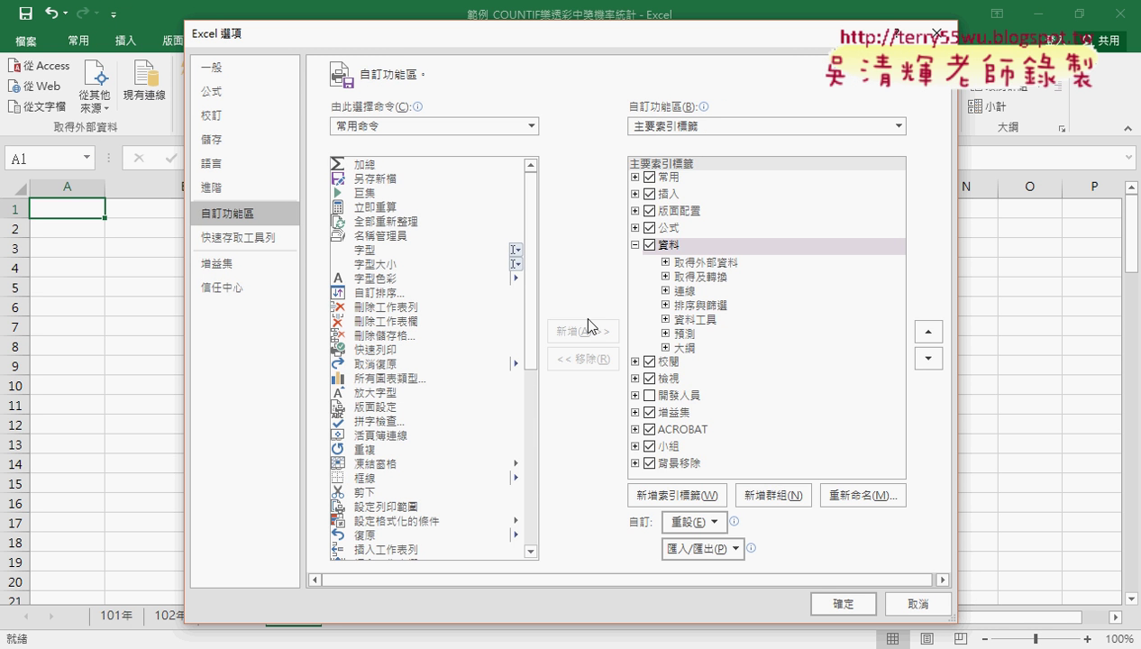
{"action": "left_click", "coordinate": [649, 394]}
{"action": "left_click", "coordinate": [842, 603]}
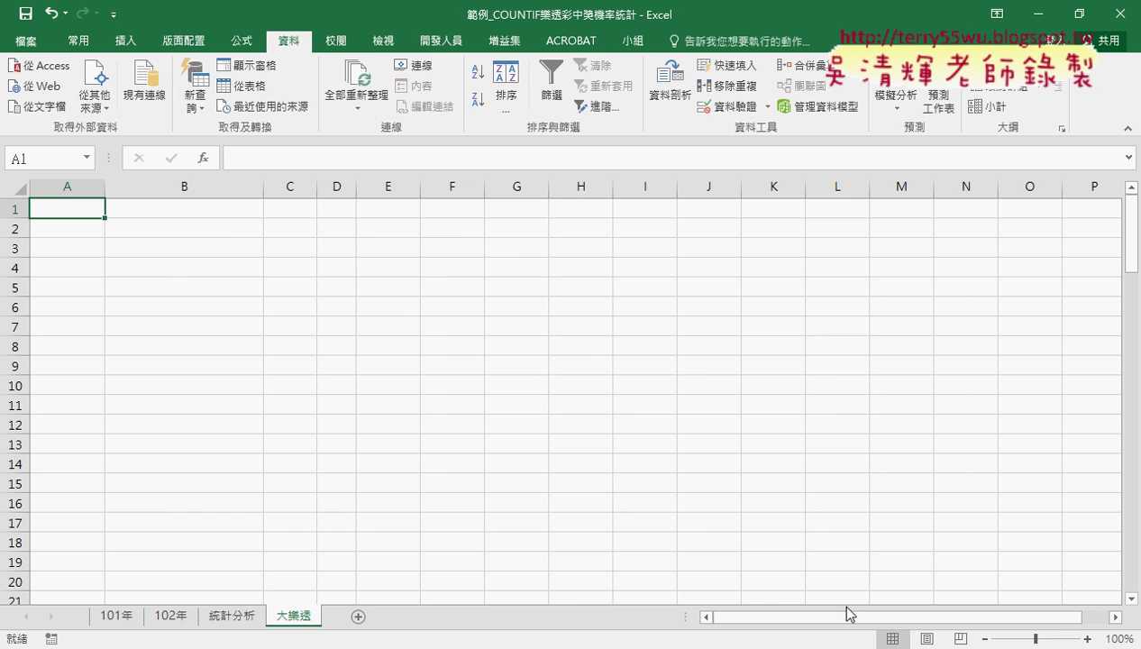
{"action": "left_click", "coordinate": [445, 41]}
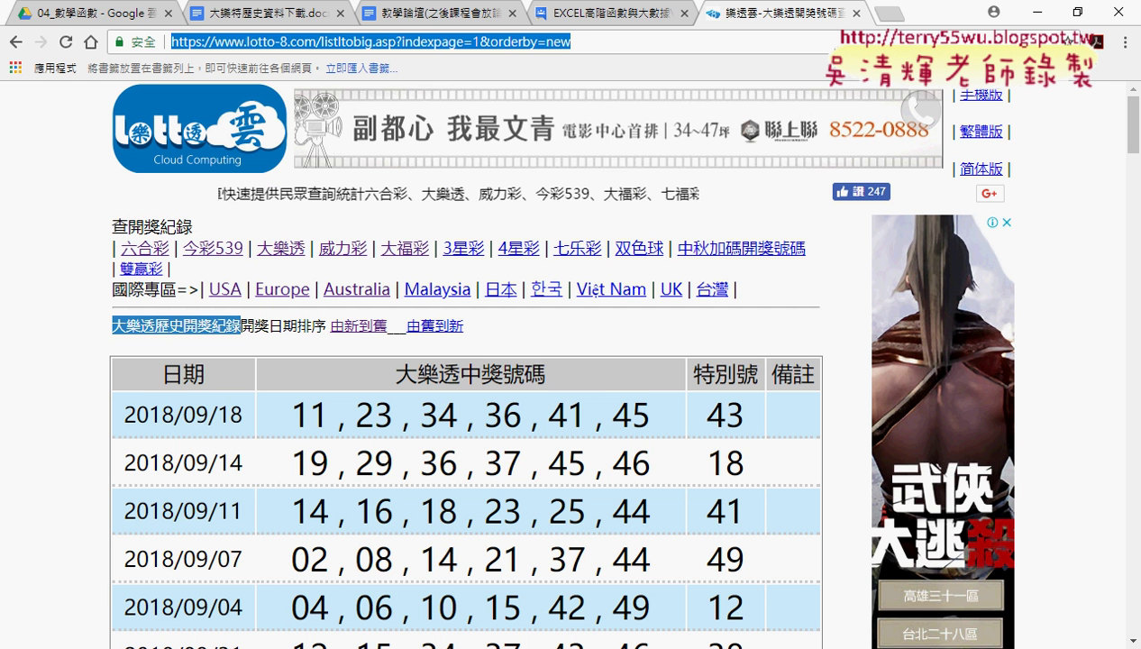
{"action": "left_click", "coordinate": [237, 642]}
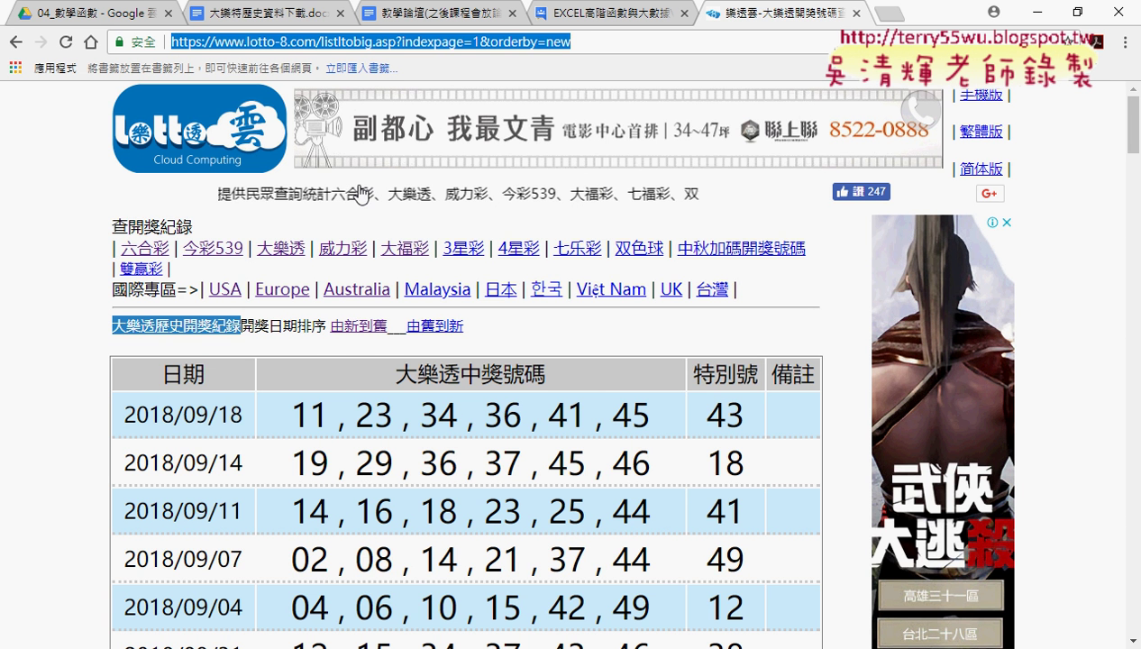
Review the saved web-query macro code in Google Docs, then open Excel's 錄製巨集 dialog
{"action": "left_click", "coordinate": [307, 25]}
{"action": "scroll", "coordinate": [388, 373], "scroll_direction": "up", "scroll_amount": 4}
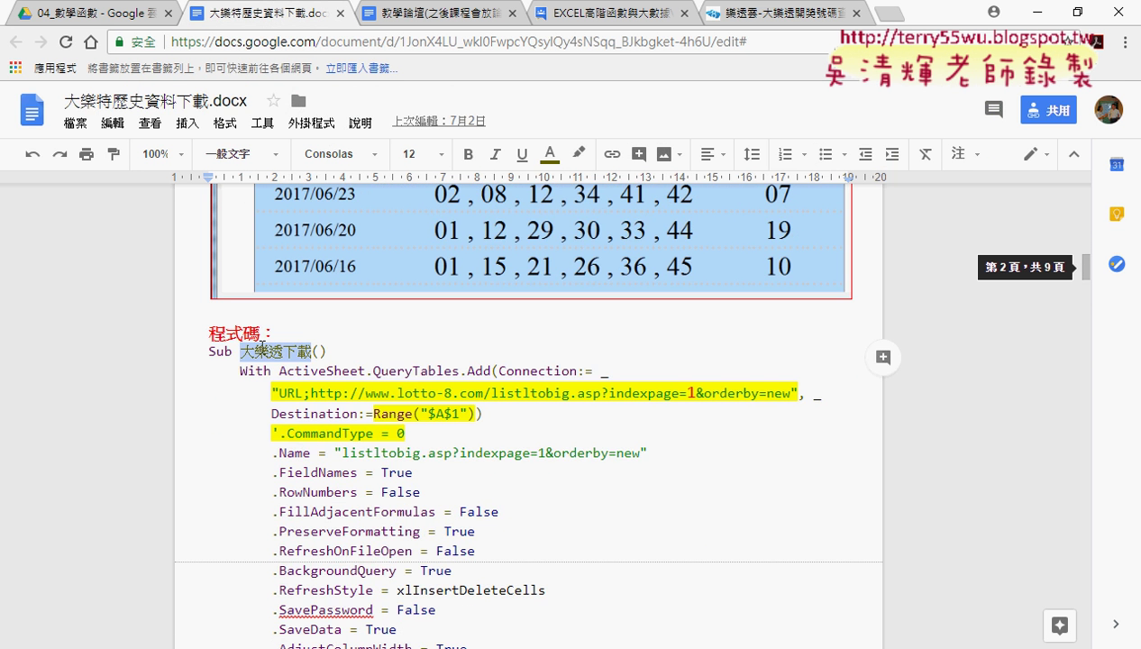
{"action": "left_click", "coordinate": [1030, 20]}
{"action": "left_click", "coordinate": [135, 65]}
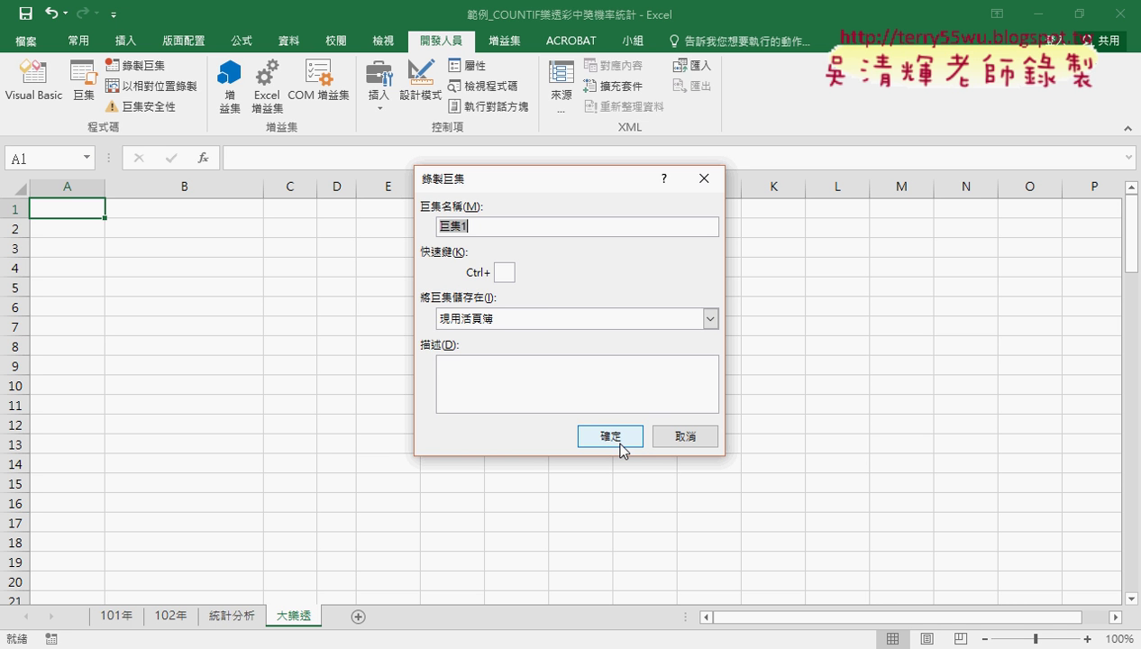
Start recording 巨集1 and paste the page-1 lotto-8 address into a new 從 Web query
{"action": "left_click", "coordinate": [620, 442]}
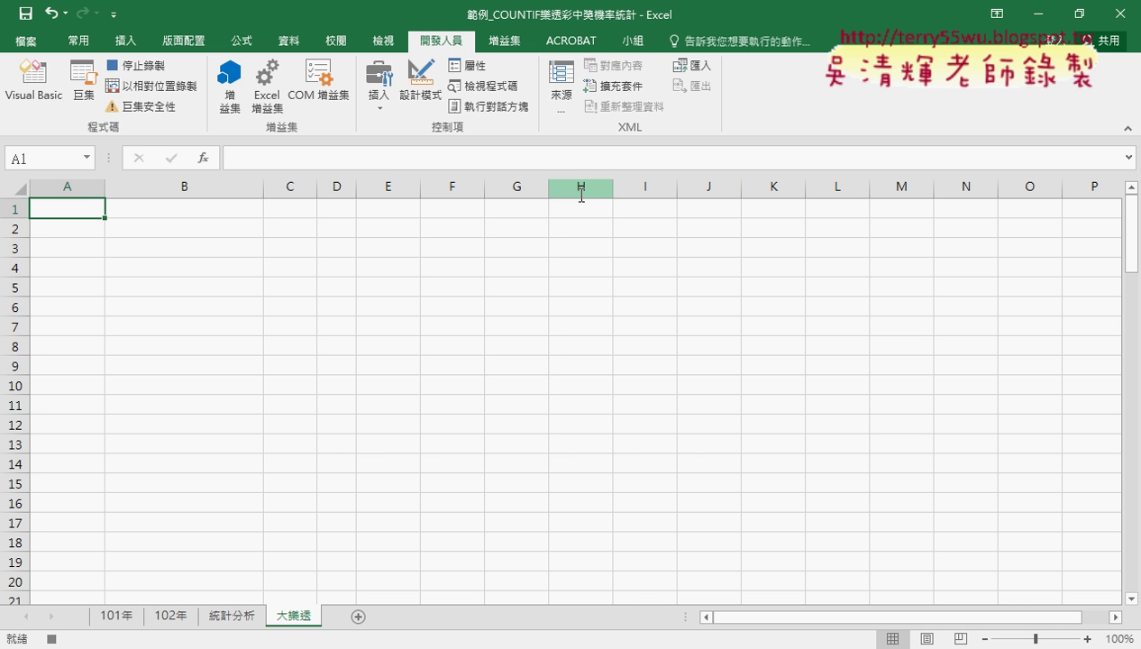
{"action": "left_click", "coordinate": [297, 44]}
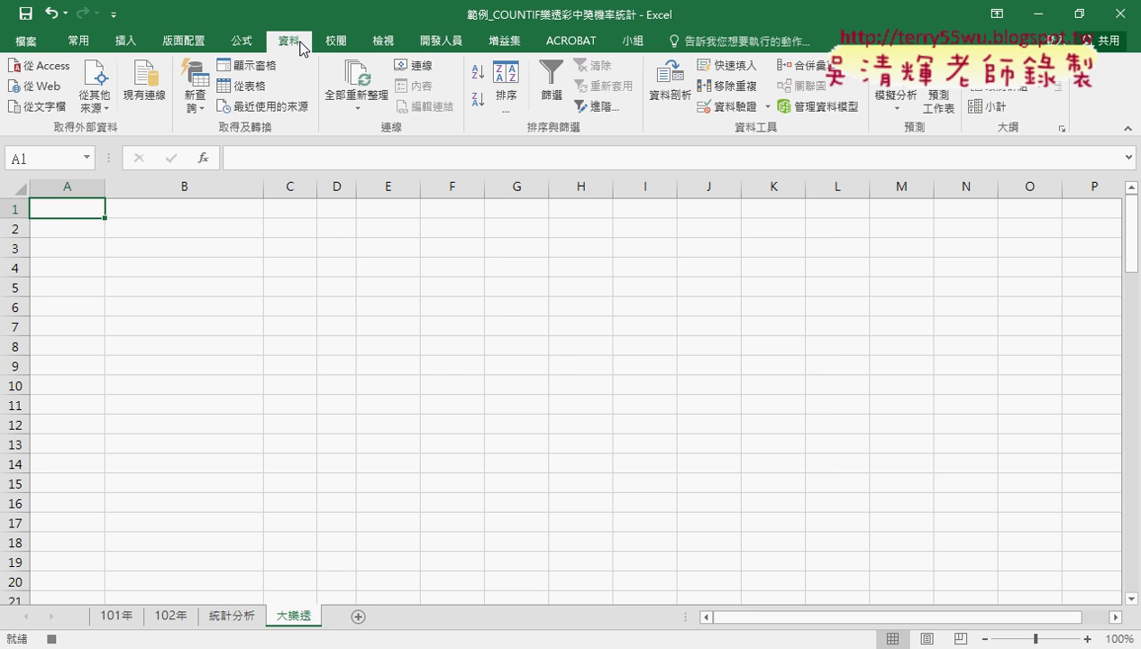
{"action": "left_click", "coordinate": [45, 86]}
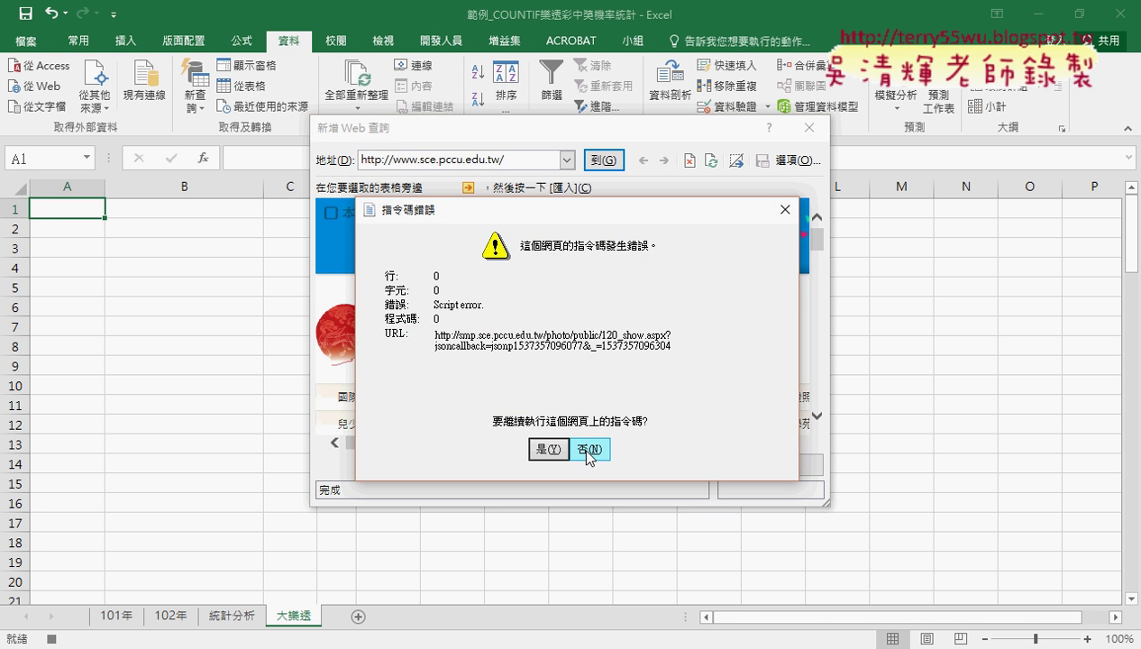
{"action": "left_click", "coordinate": [548, 449]}
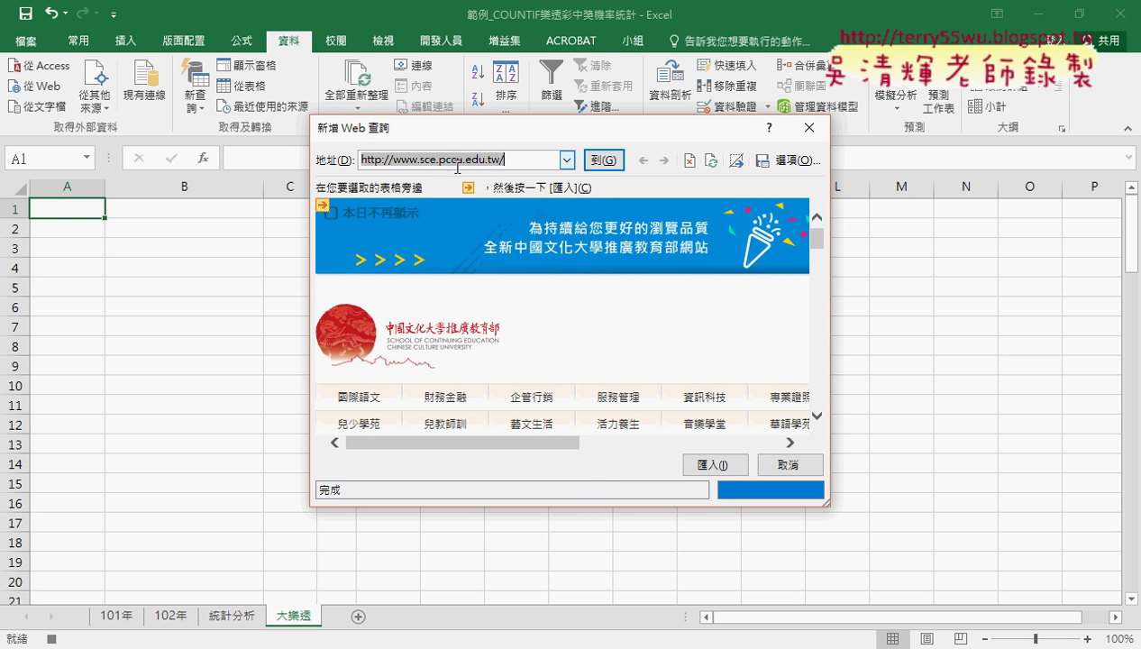
{"action": "right_click", "coordinate": [454, 160]}
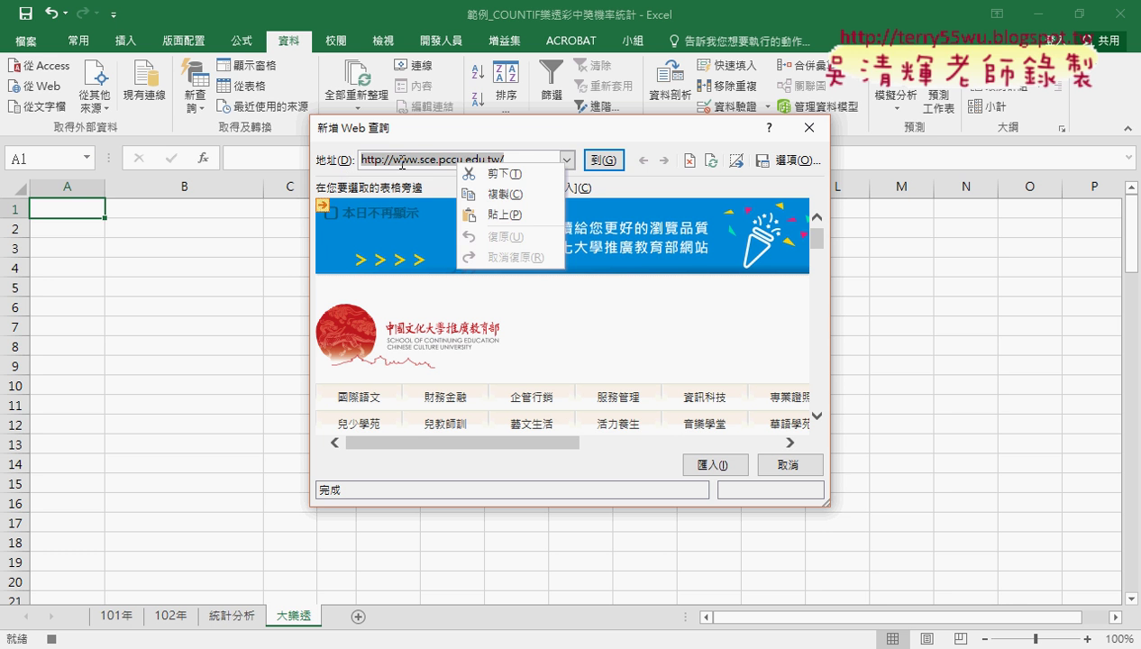
{"action": "left_click", "coordinate": [496, 215]}
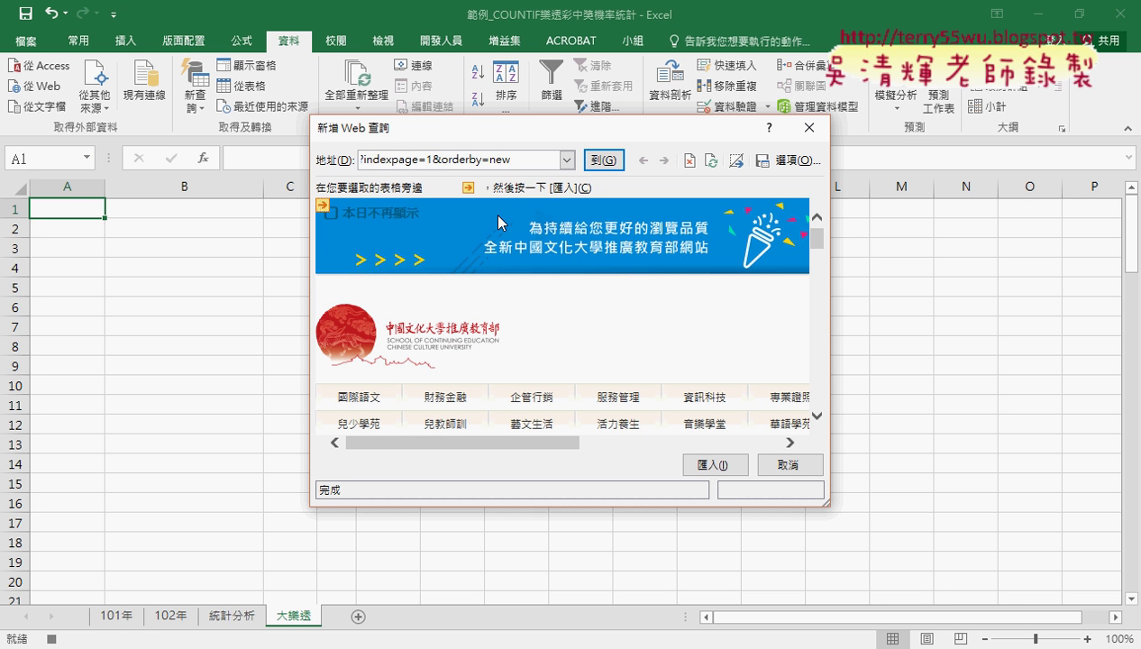
Load the listltobig.asp page in the query, dismissing the repeated script-error prompts
{"action": "left_click_drag", "start_coordinate": [520, 160], "coordinate": [261, 160]}
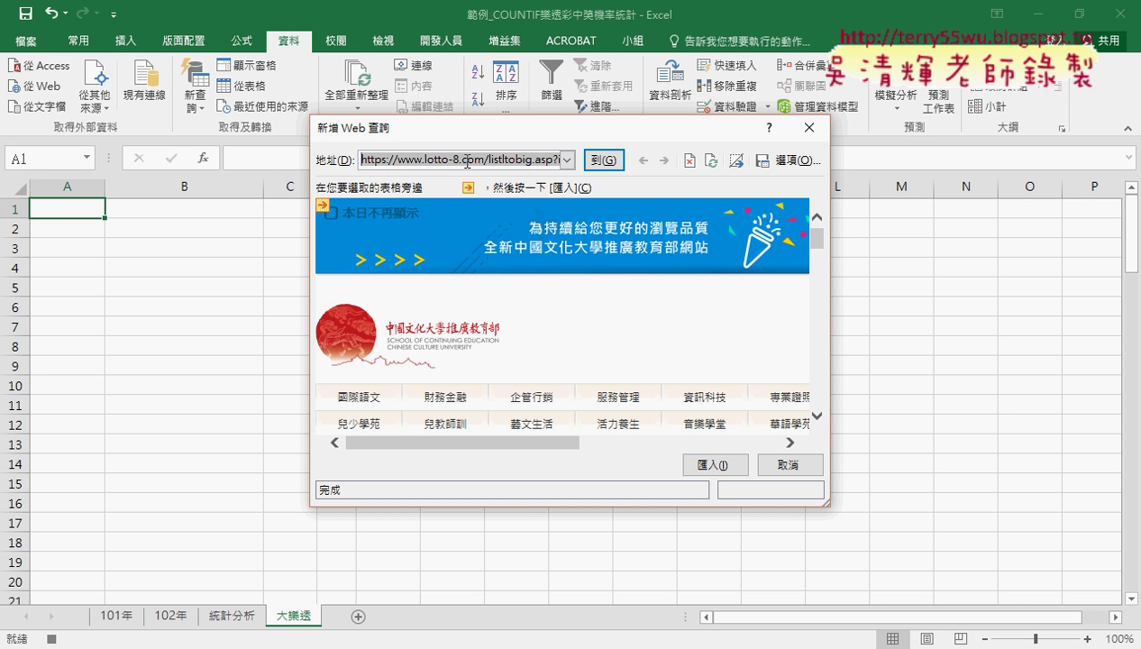
{"action": "left_click", "coordinate": [607, 160]}
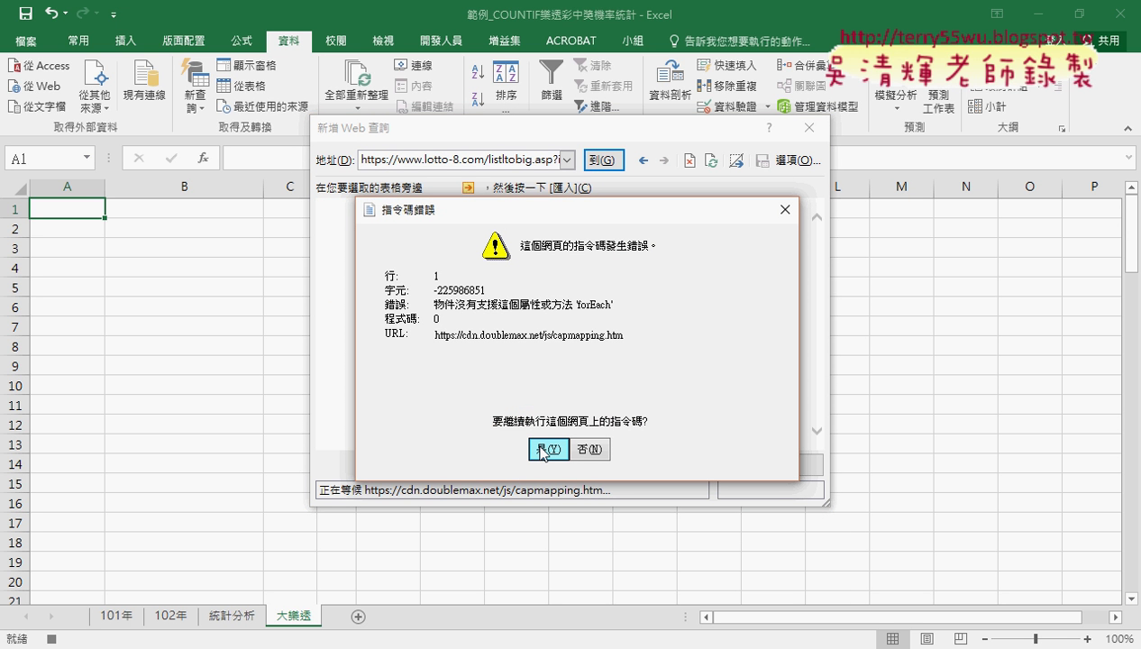
{"action": "left_click", "coordinate": [541, 450]}
{"action": "left_click", "coordinate": [542, 450]}
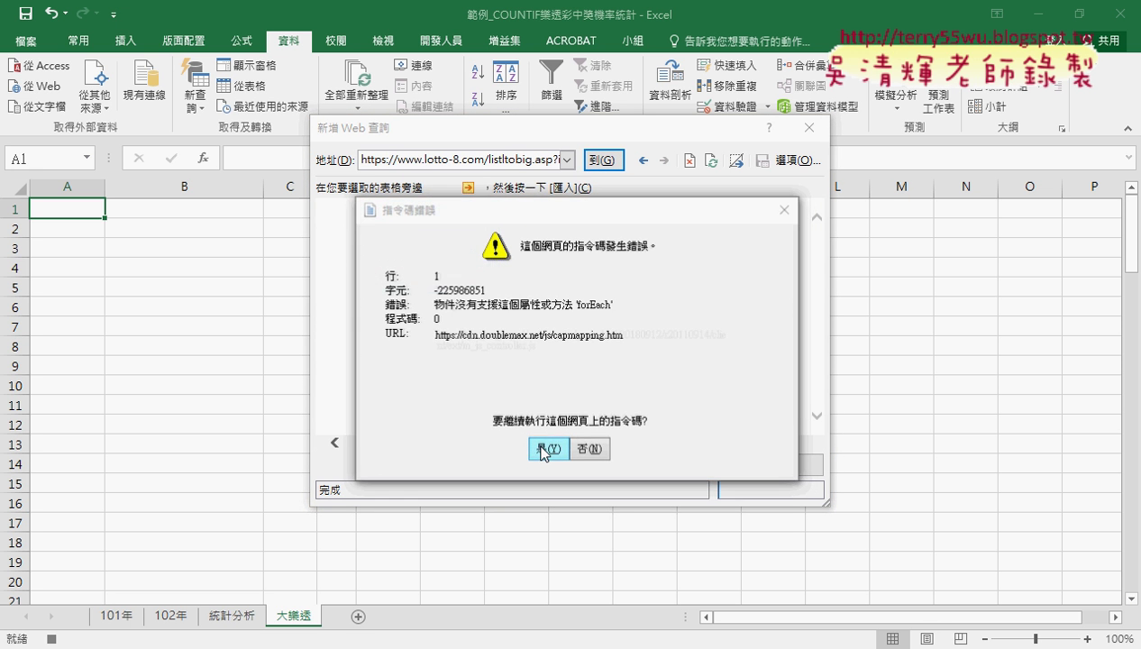
{"action": "left_click", "coordinate": [541, 449]}
{"action": "left_click", "coordinate": [542, 449]}
{"action": "left_click", "coordinate": [542, 449]}
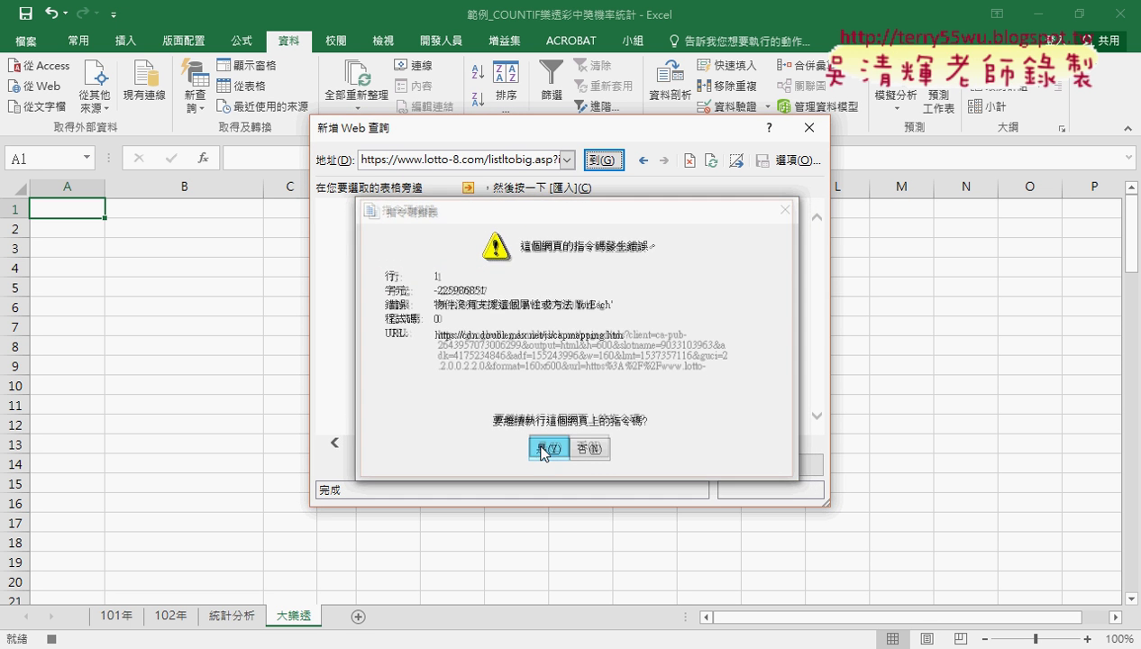
{"action": "left_click", "coordinate": [541, 449]}
{"action": "left_click", "coordinate": [542, 448]}
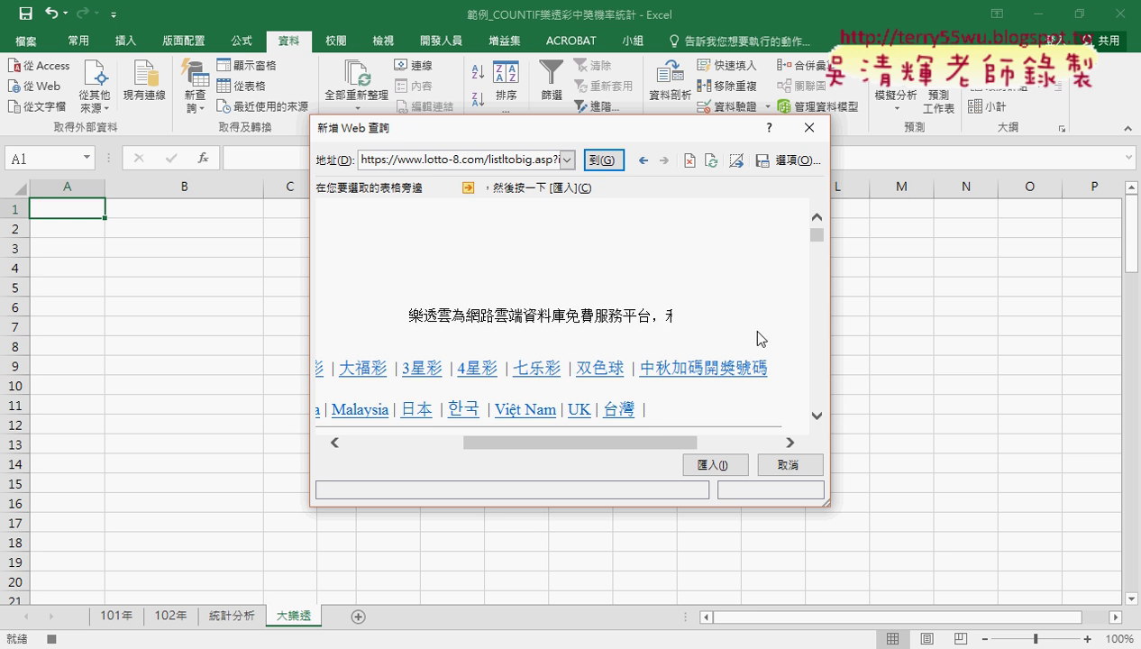
Import the marked draw results table into the 大樂透 sheet at =$A$1
{"action": "scroll", "coordinate": [820, 243], "scroll_direction": "down", "scroll_amount": 3}
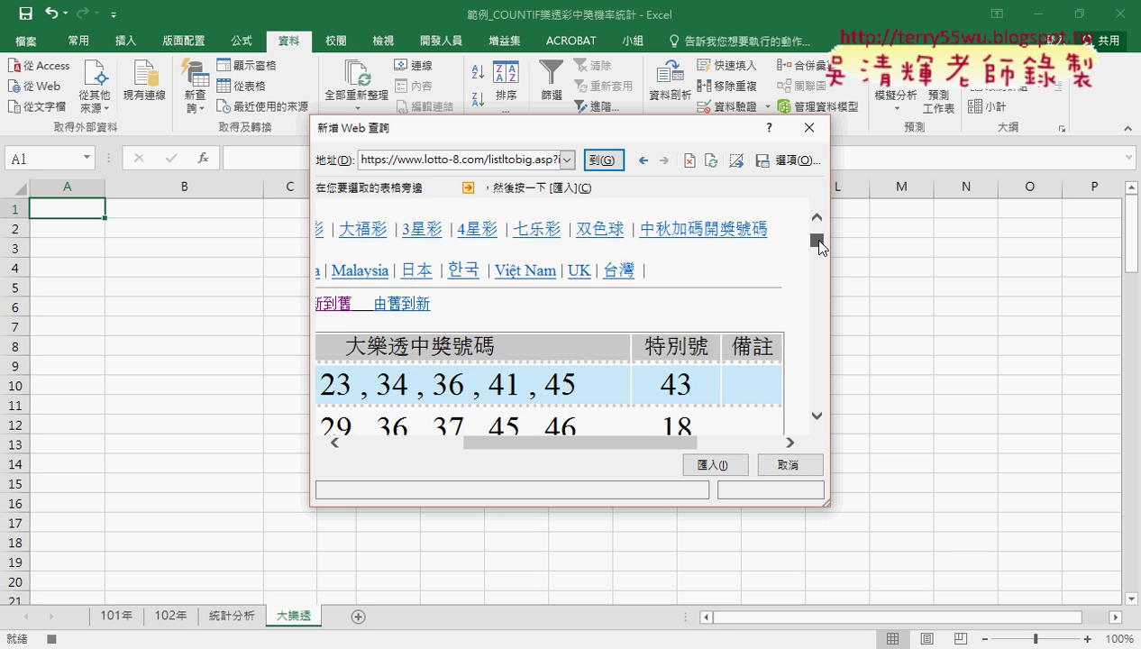
{"action": "scroll", "coordinate": [820, 245], "scroll_direction": "down", "scroll_amount": 5}
{"action": "scroll", "coordinate": [815, 243], "scroll_direction": "up", "scroll_amount": 2}
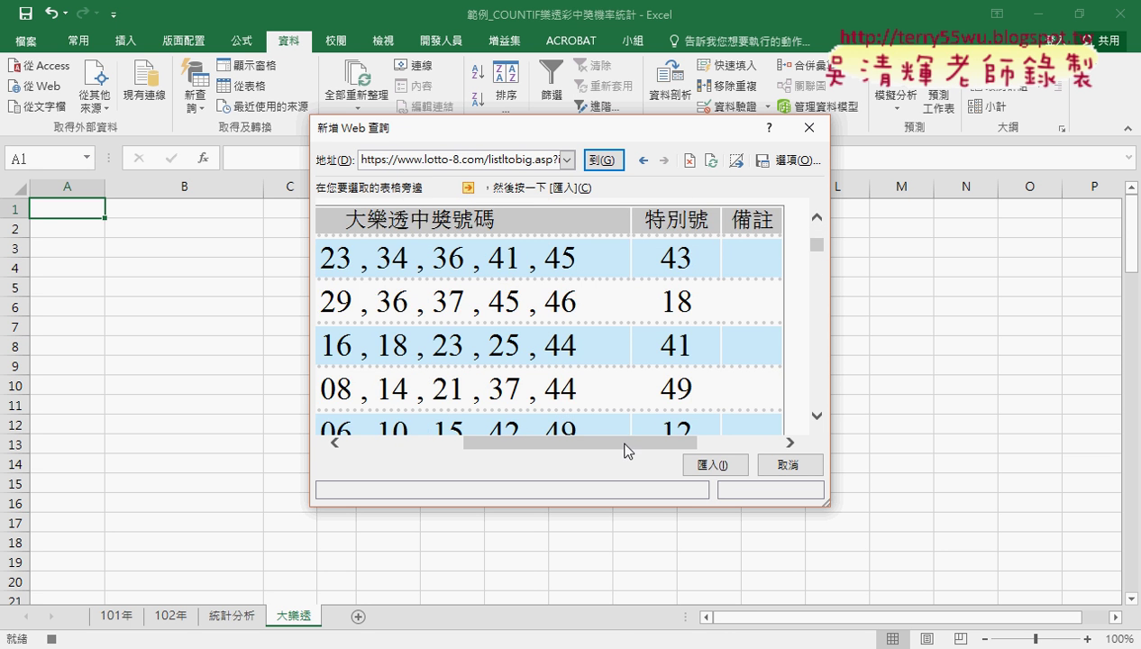
{"action": "left_click_drag", "start_coordinate": [628, 451], "coordinate": [474, 455]}
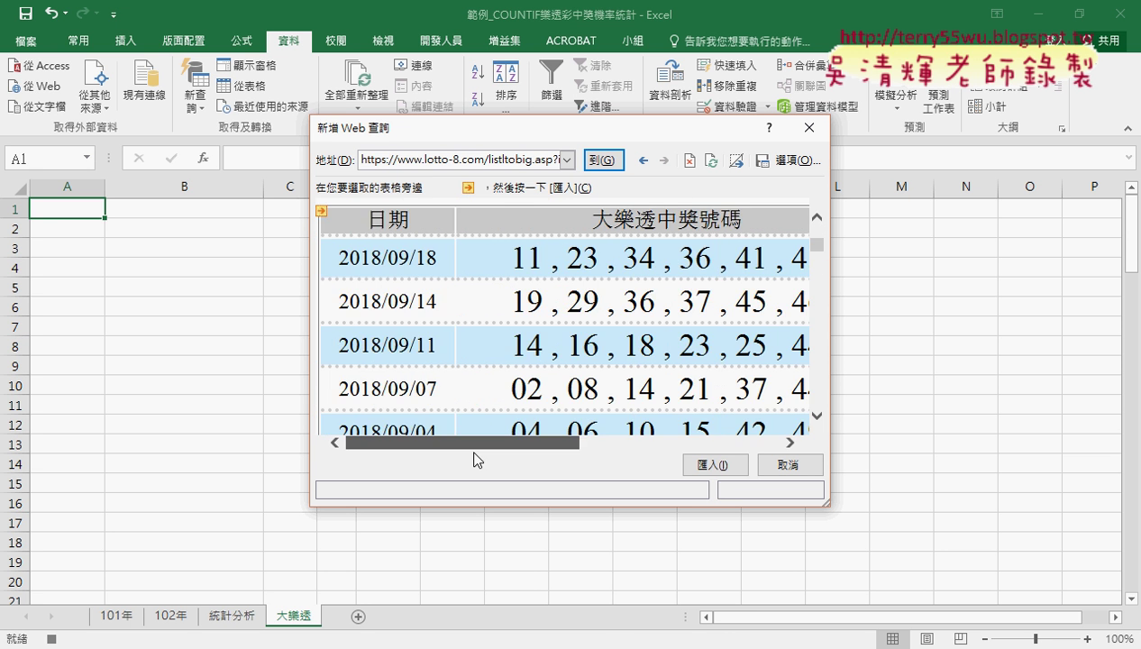
{"action": "left_click", "coordinate": [321, 213]}
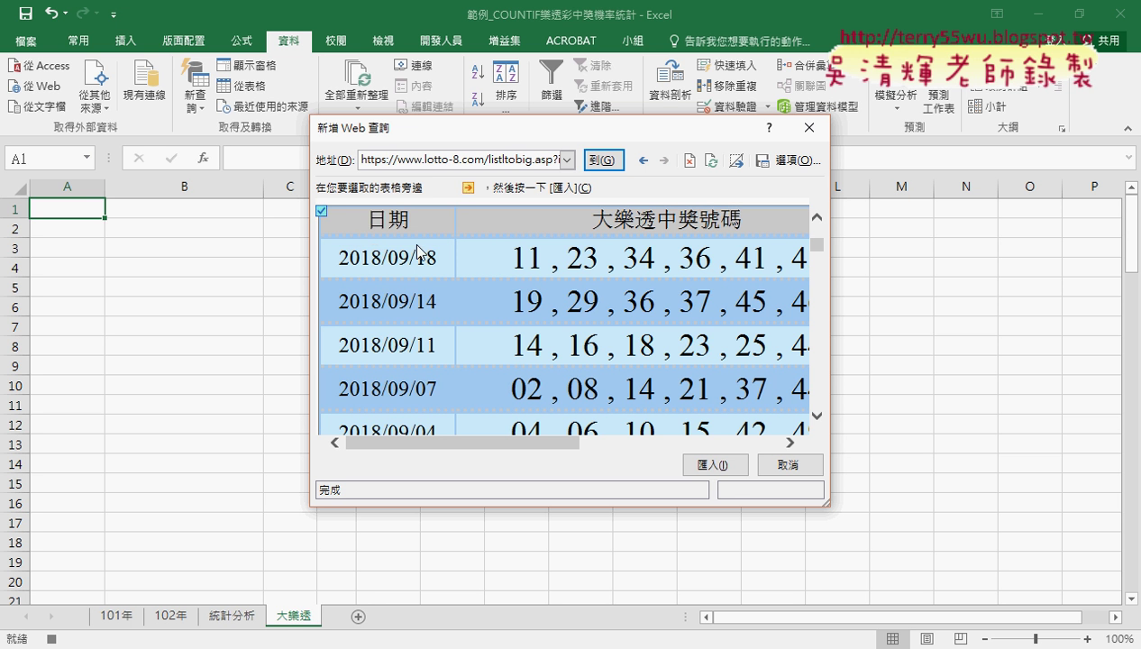
{"action": "left_click", "coordinate": [711, 464]}
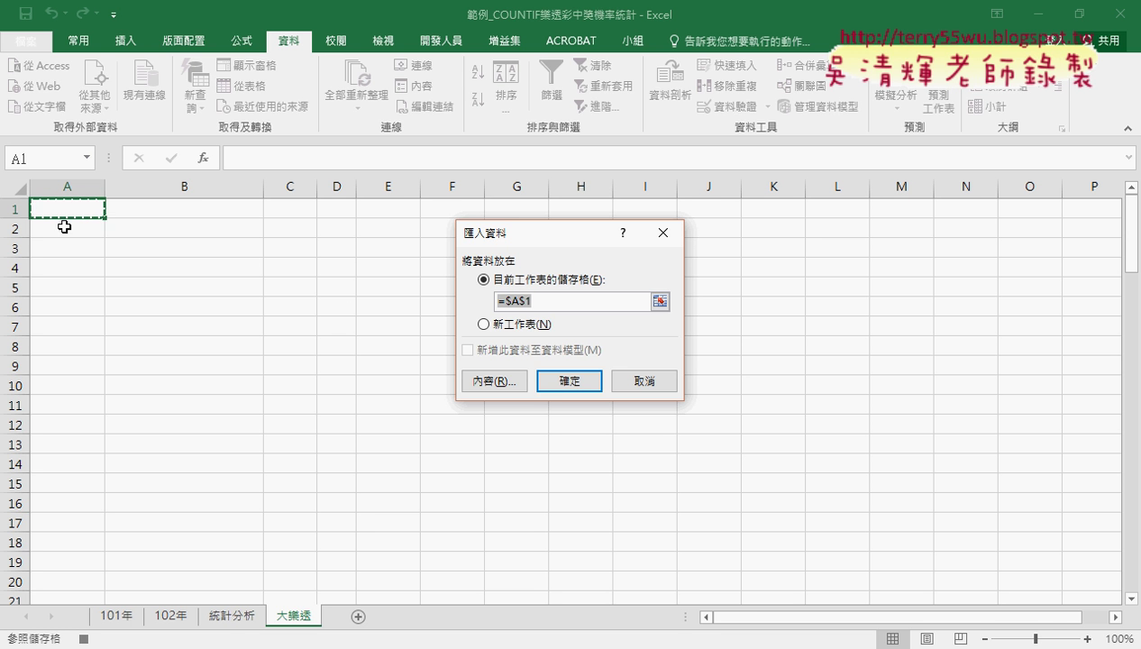
{"action": "left_click", "coordinate": [575, 383]}
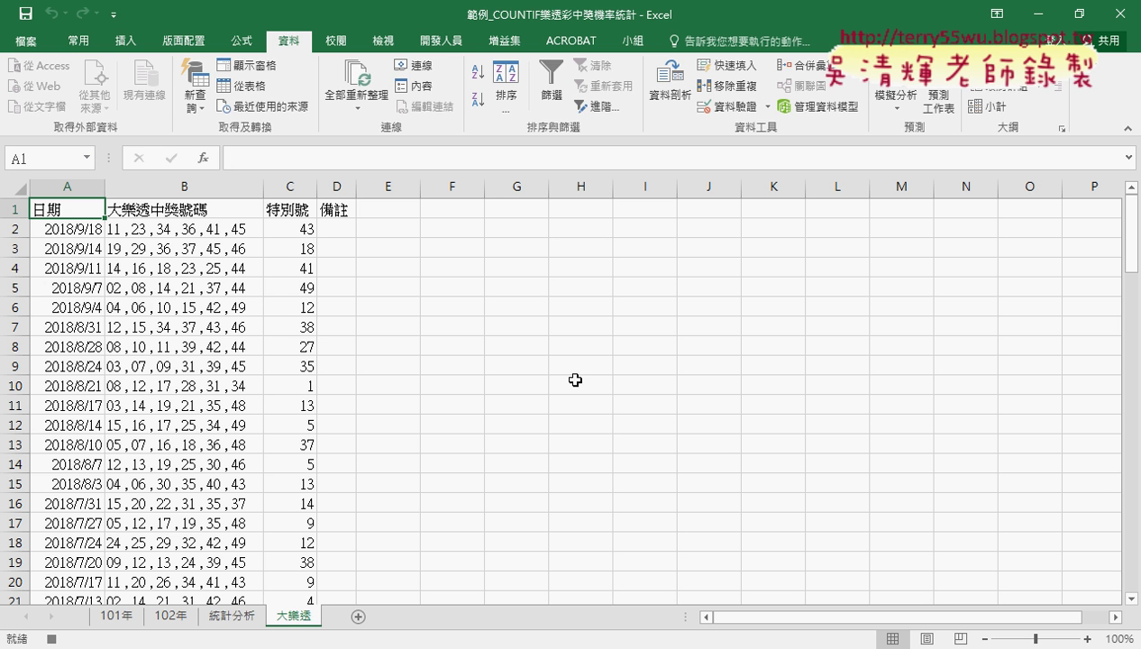
{"action": "left_click", "coordinate": [440, 41]}
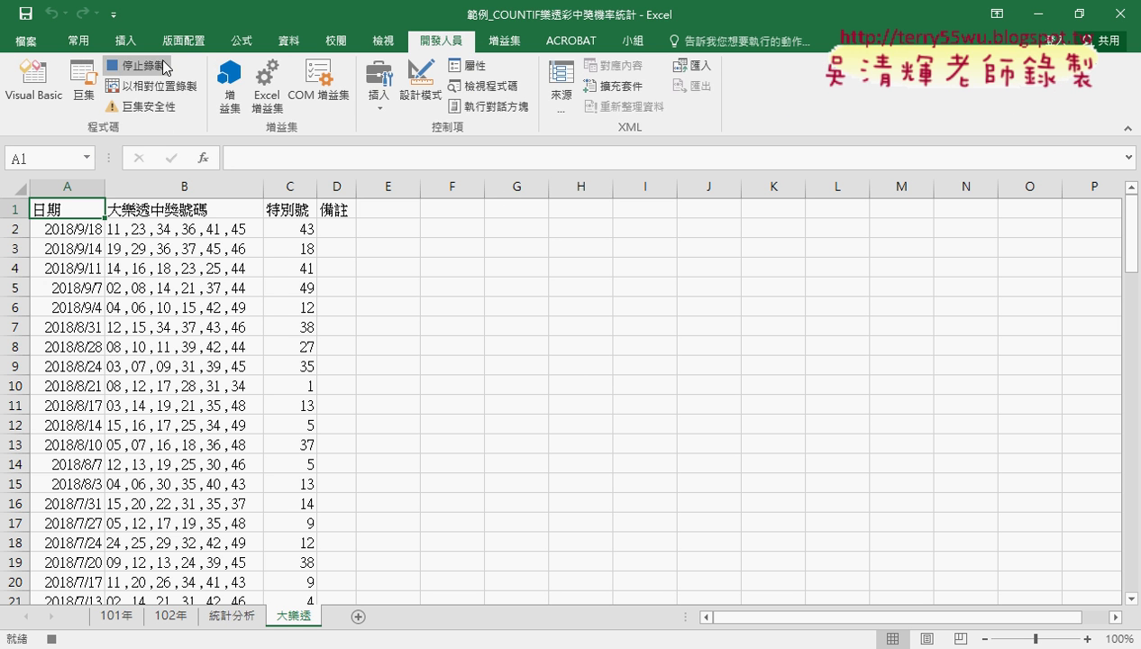
Stop the recording and open 巨集1 for editing through 巨集 > 編輯(E)
{"action": "left_click", "coordinate": [135, 65]}
{"action": "left_click", "coordinate": [83, 95]}
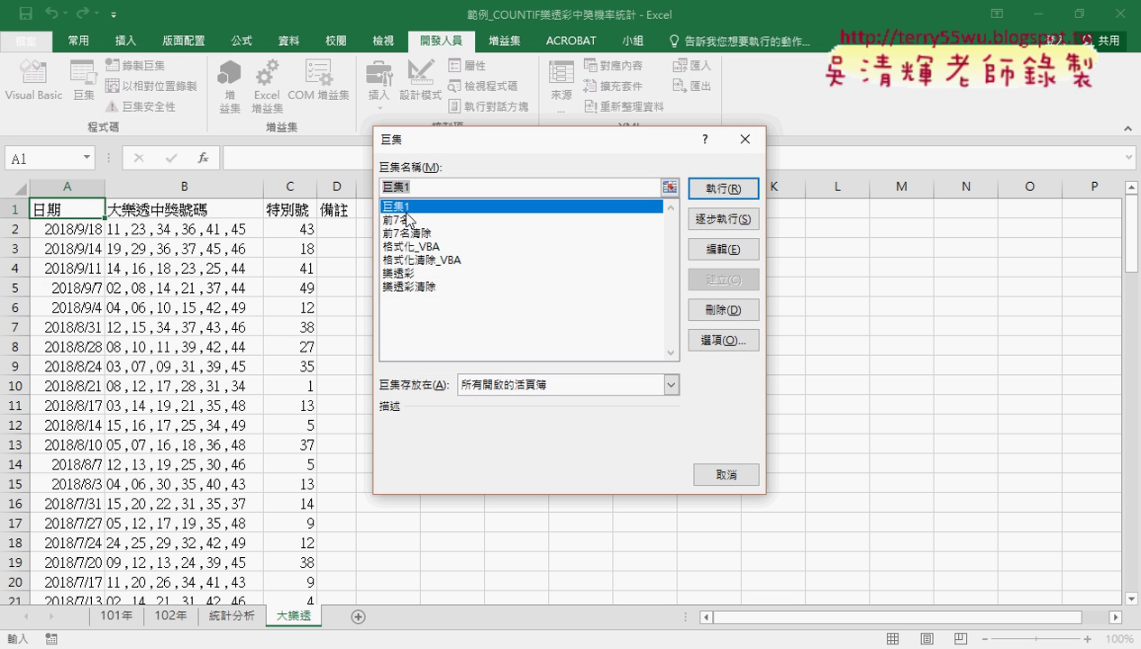
{"action": "left_click", "coordinate": [726, 250]}
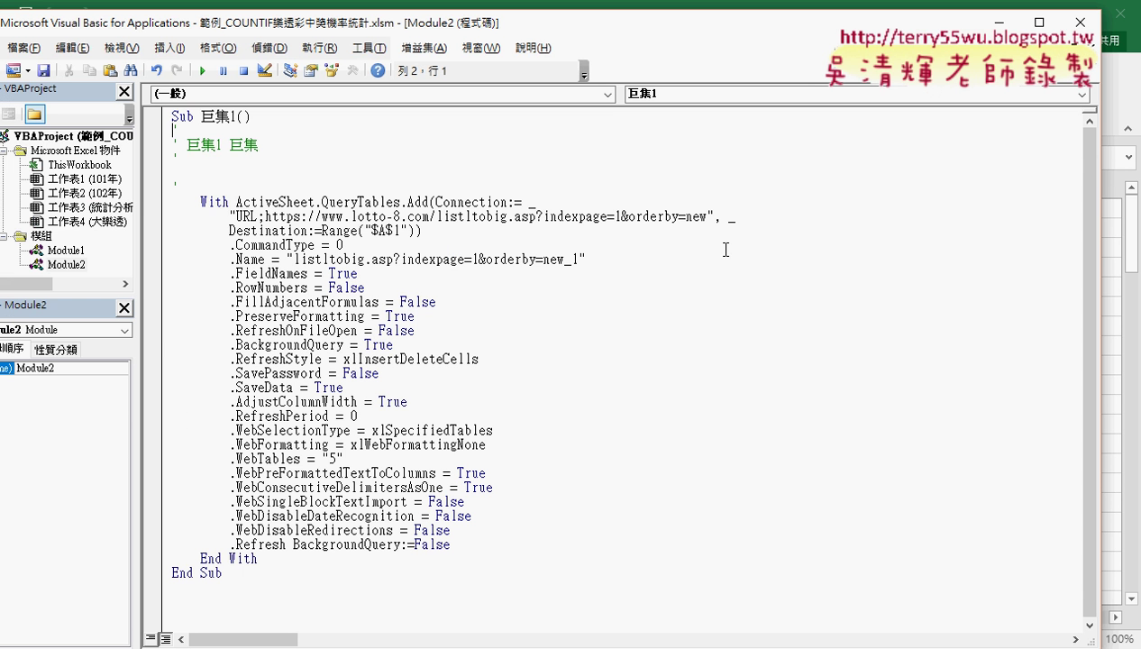
Delete the recorded comment lines under Sub 巨集1(), checking the Google Docs reference code
{"action": "left_click", "coordinate": [224, 186]}
{"action": "left_click_drag", "start_coordinate": [224, 186], "coordinate": [171, 129]}
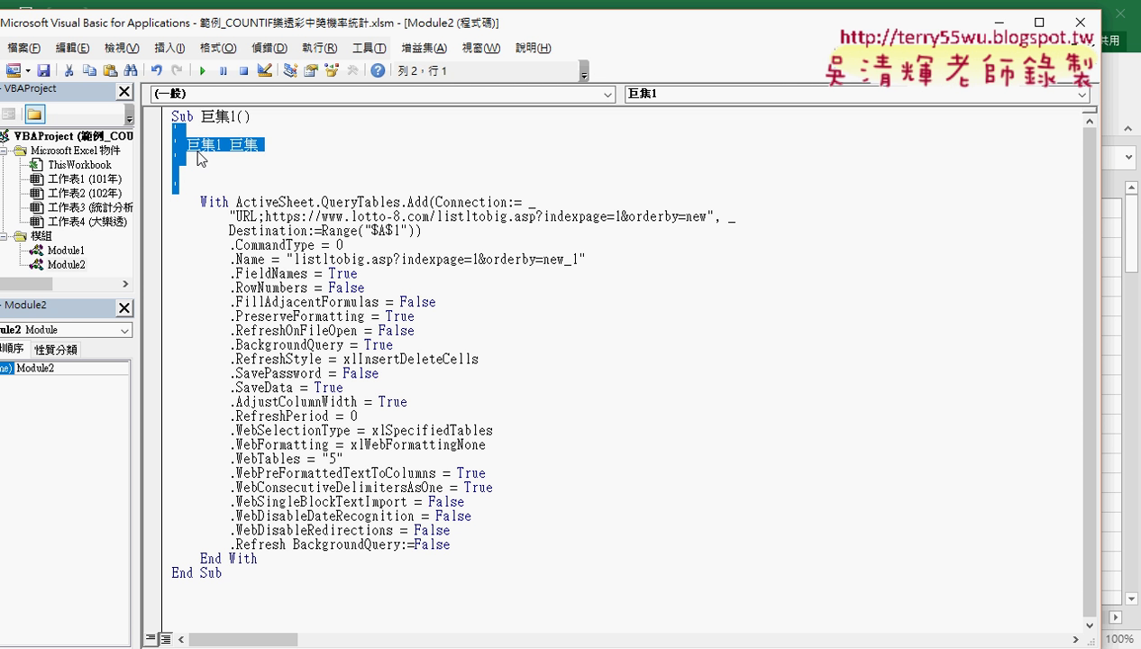
{"action": "key", "text": "Delete"}
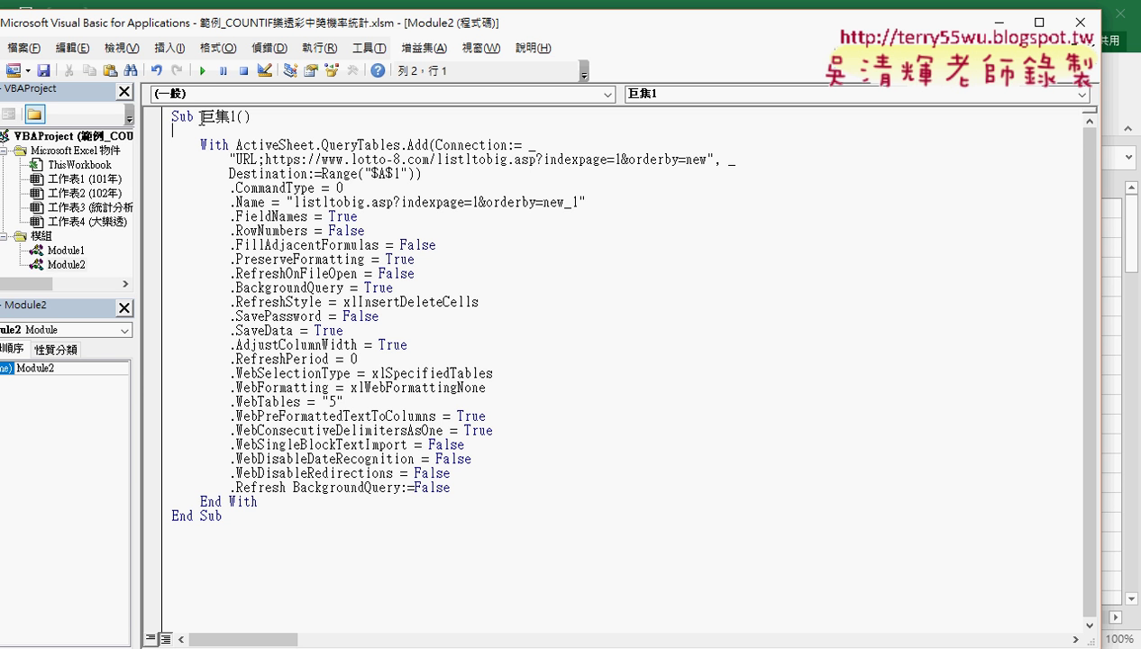
{"action": "key", "text": "alt+Tab"}
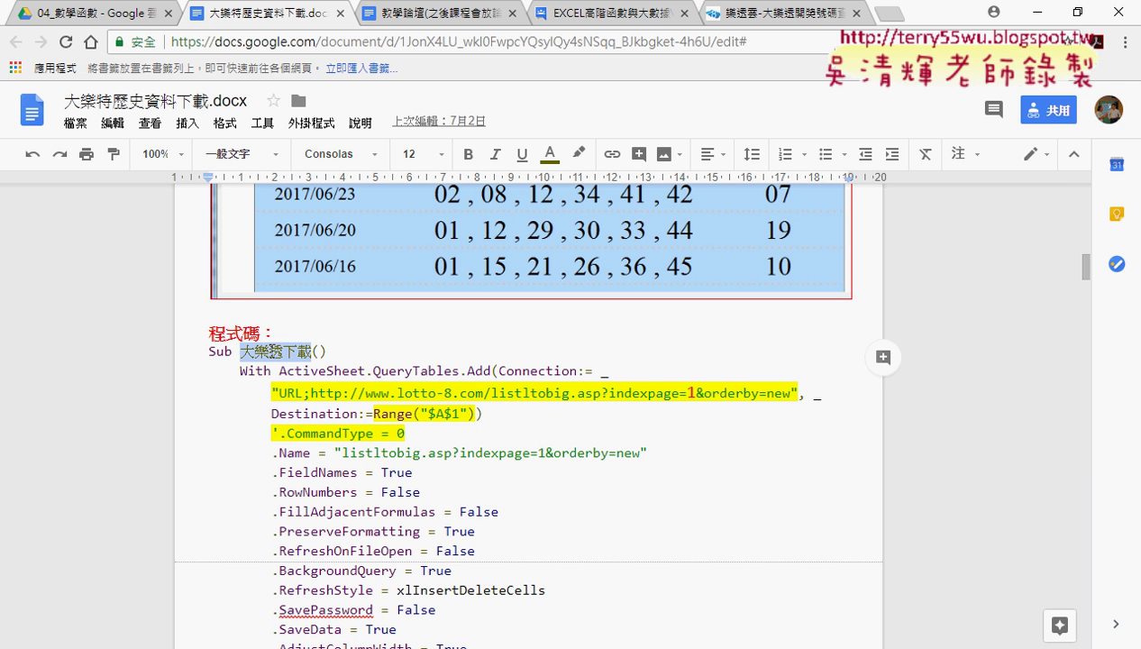
{"action": "left_click", "coordinate": [1034, 13]}
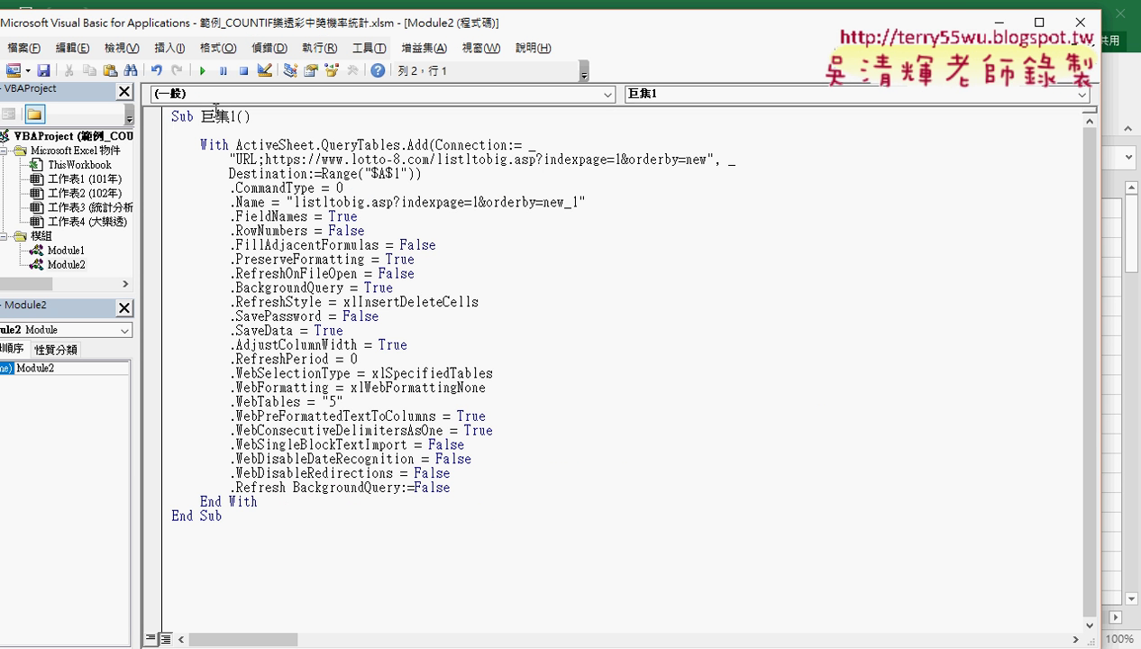
Replace 巨集1 with 大樂透下載 on the Sub line, then highlight the With keyword
{"action": "left_click_drag", "start_coordinate": [200, 115], "coordinate": [236, 115]}
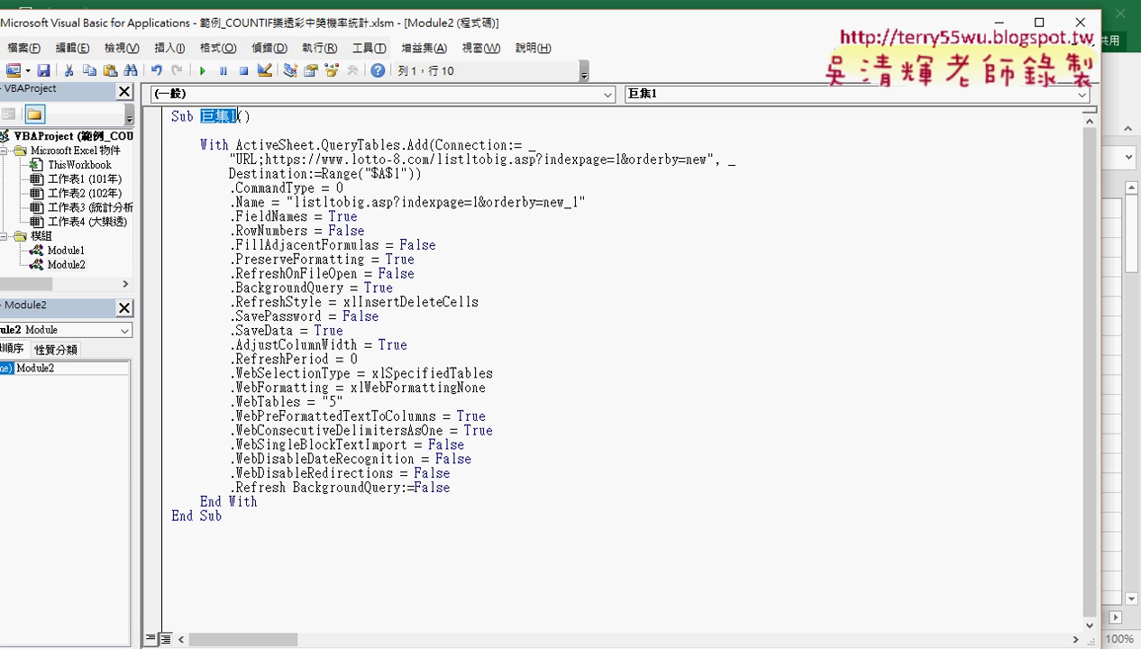
{"action": "type", "text": "大樂透下載"}
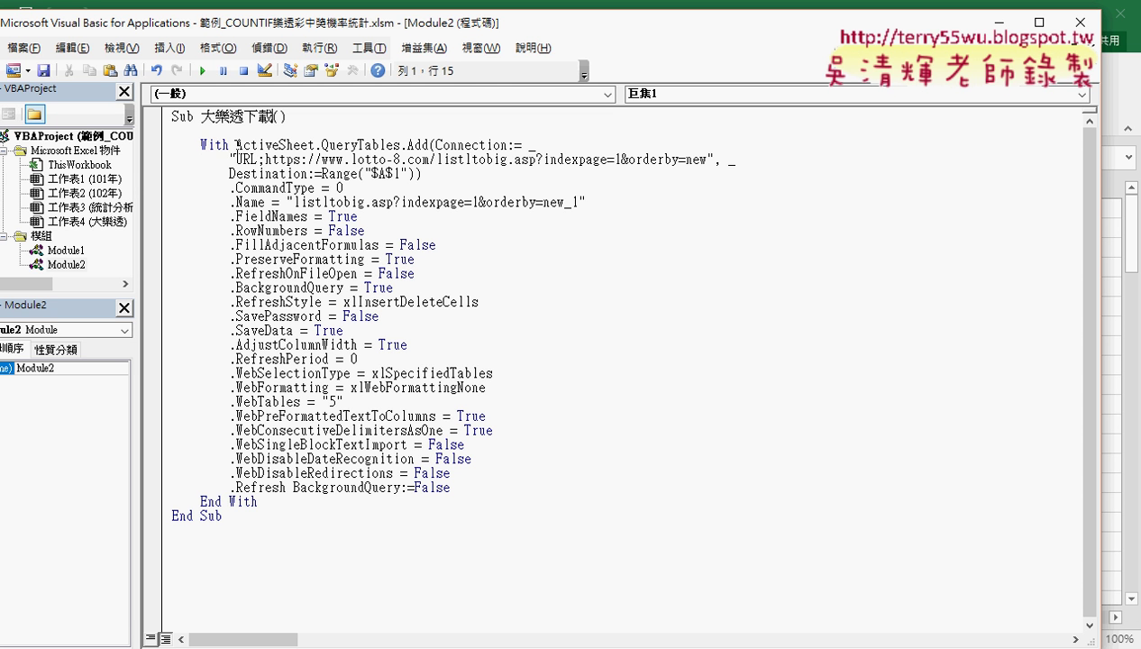
{"action": "double_click", "coordinate": [224, 145]}
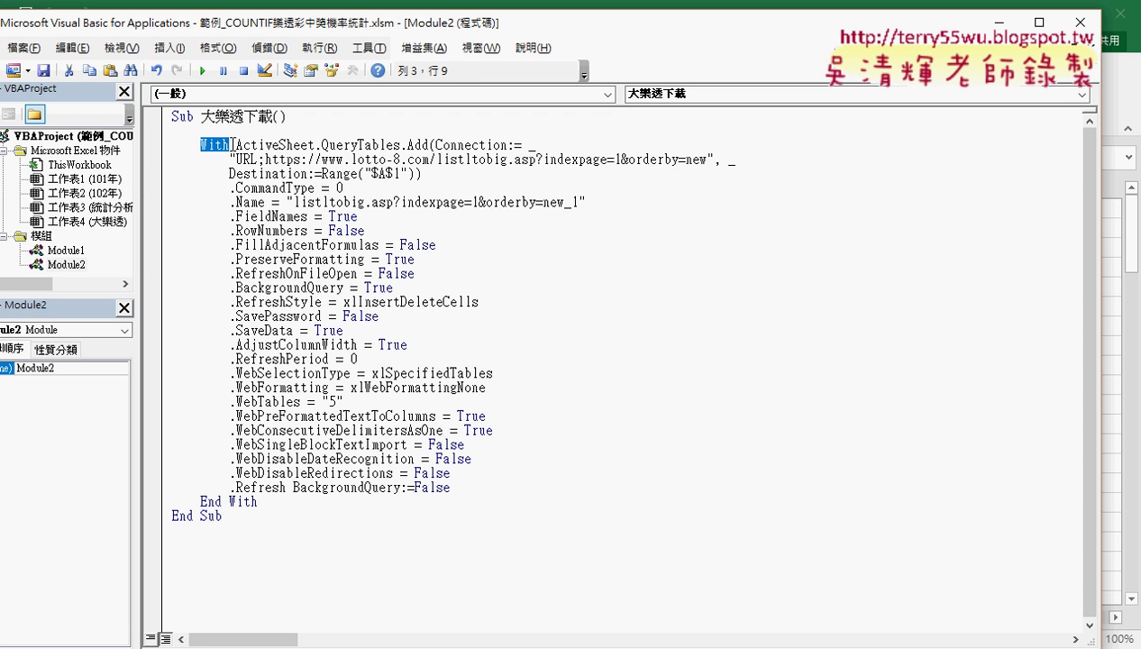
{"action": "left_click", "coordinate": [239, 145]}
{"action": "double_click", "coordinate": [261, 145]}
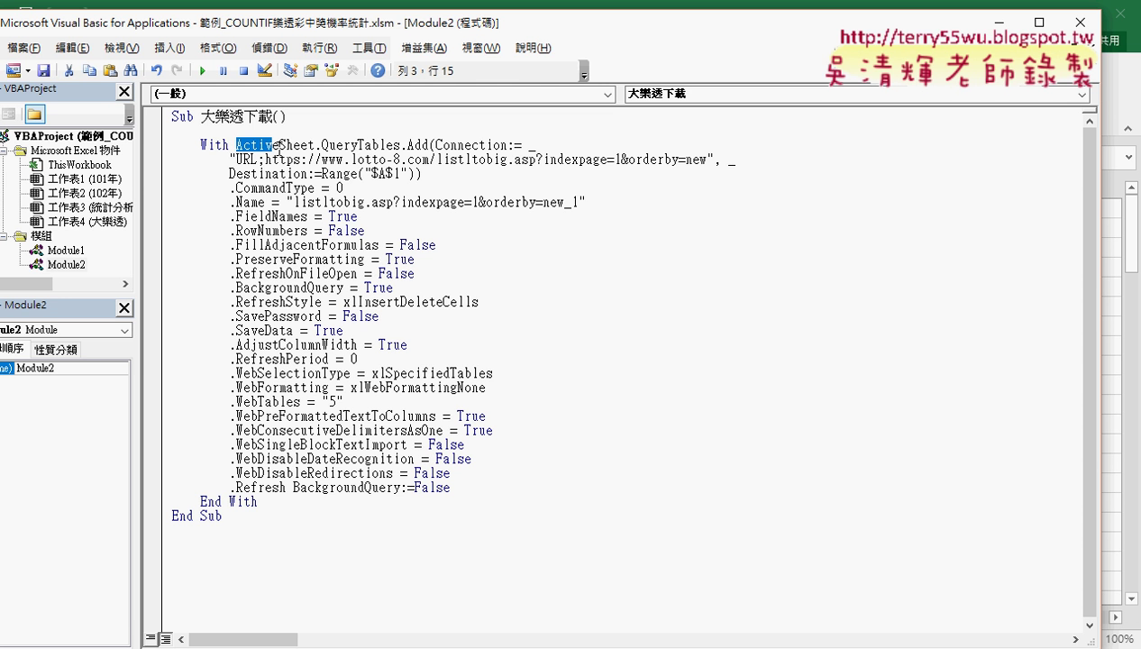
{"action": "left_click", "coordinate": [324, 159]}
{"action": "left_click_drag", "start_coordinate": [322, 145], "coordinate": [401, 145]}
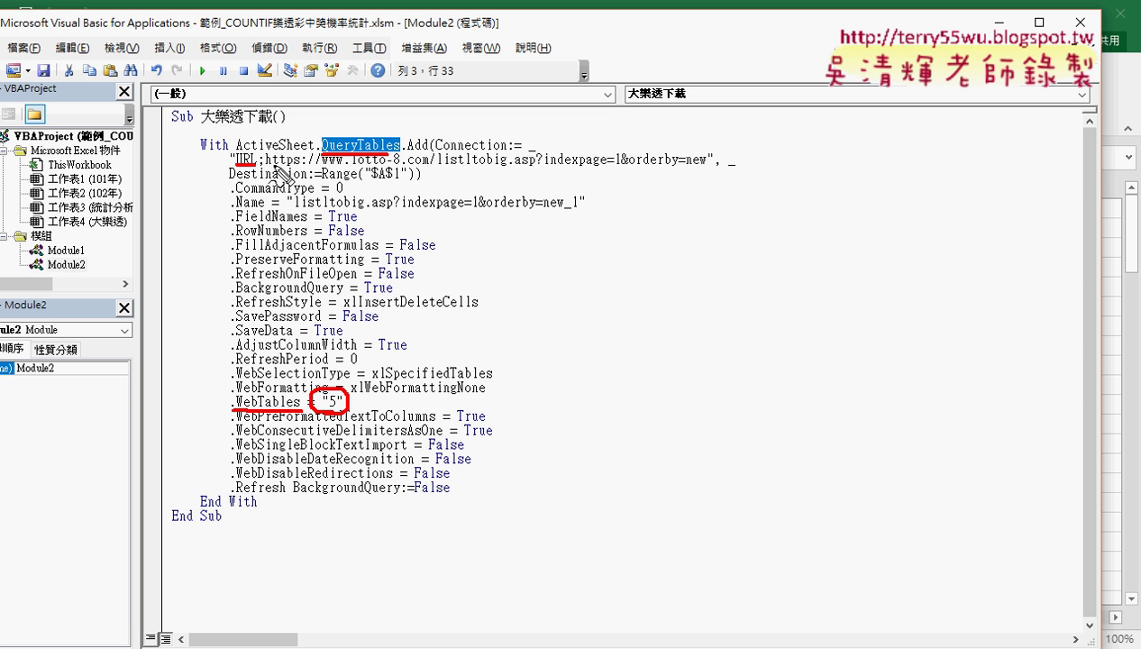
{"action": "left_click_drag", "start_coordinate": [277, 173], "coordinate": [716, 176]}
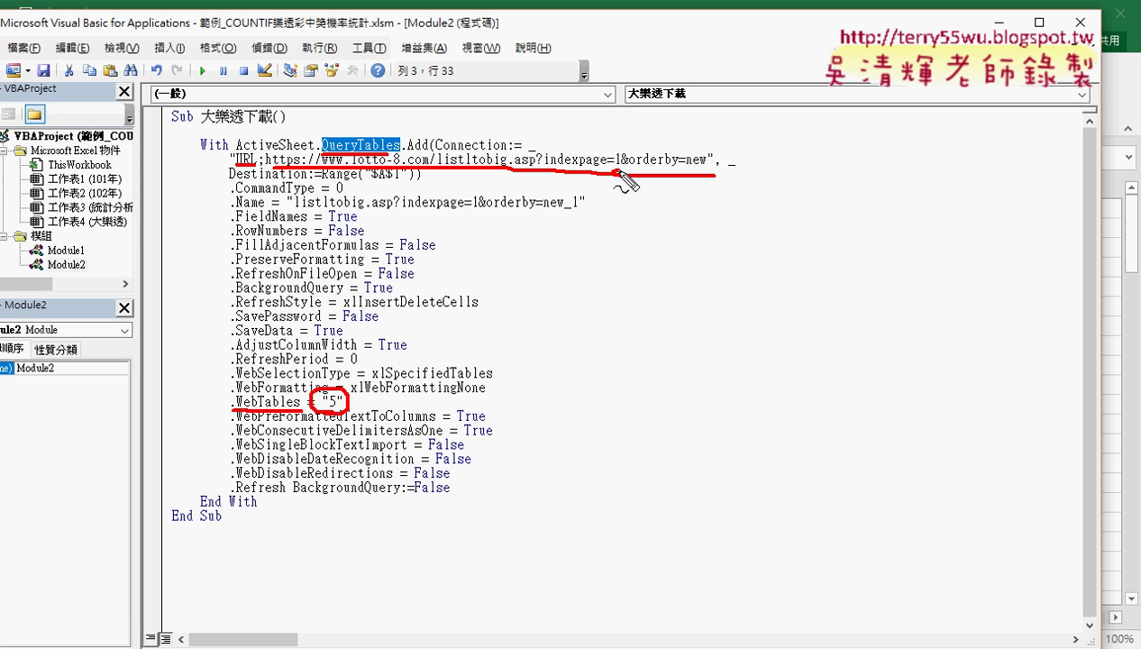
{"action": "mouse_move", "coordinate": [614, 174]}
{"action": "left_mouse_down"}
{"action": "mouse_move", "coordinate": [612, 146]}
{"action": "mouse_move", "coordinate": [626, 173]}
{"action": "left_mouse_up"}
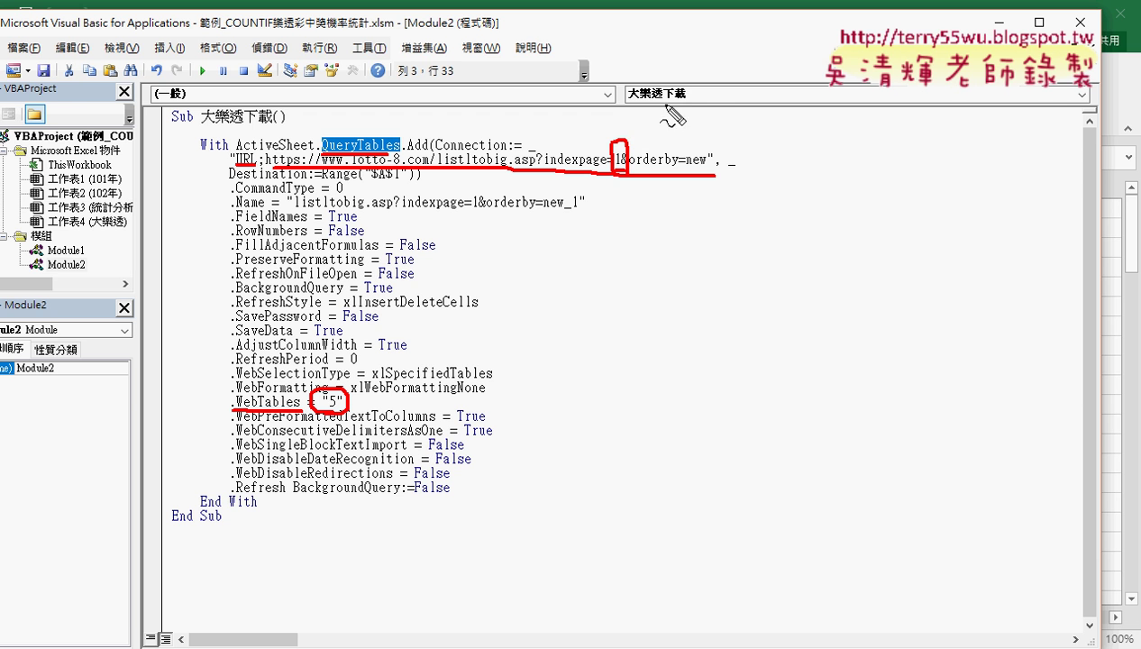
{"action": "mouse_move", "coordinate": [665, 106]}
{"action": "left_mouse_down"}
{"action": "mouse_move", "coordinate": [629, 141]}
{"action": "mouse_move", "coordinate": [651, 135]}
{"action": "left_mouse_up"}
{"action": "mouse_move", "coordinate": [726, 100]}
{"action": "left_mouse_down"}
{"action": "mouse_move", "coordinate": [726, 118]}
{"action": "mouse_move", "coordinate": [769, 112]}
{"action": "mouse_move", "coordinate": [782, 128]}
{"action": "left_mouse_up"}
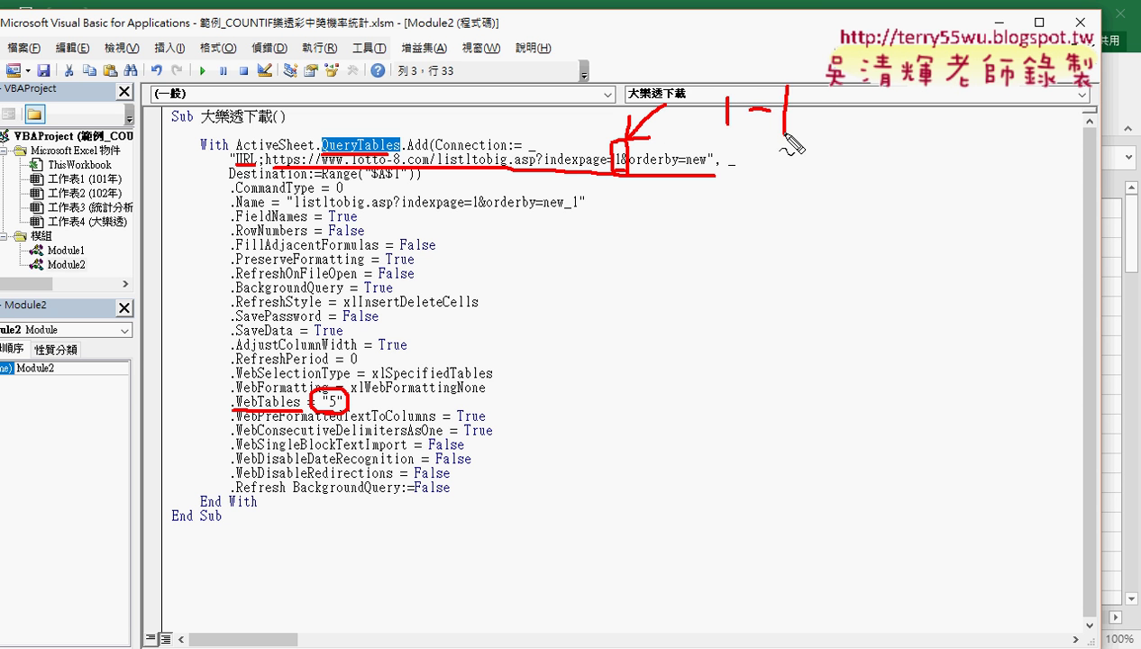
{"action": "left_click_drag", "start_coordinate": [819, 79], "coordinate": [793, 116]}
{"action": "left_click_drag", "start_coordinate": [719, 150], "coordinate": [823, 150]}
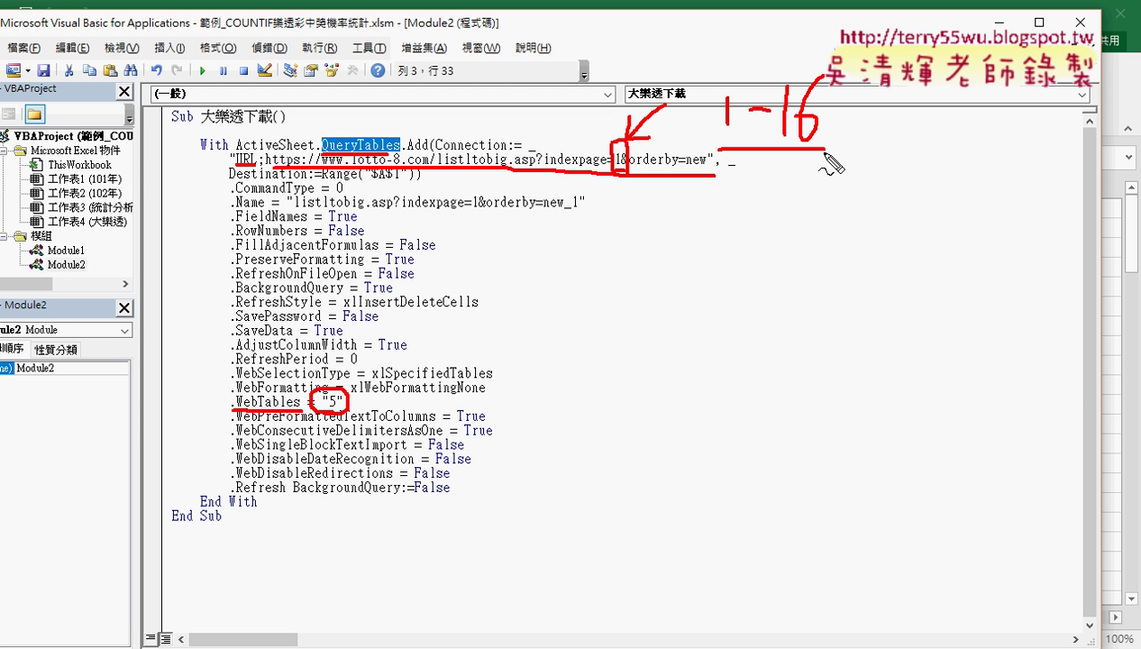
{"action": "key", "text": "Escape"}
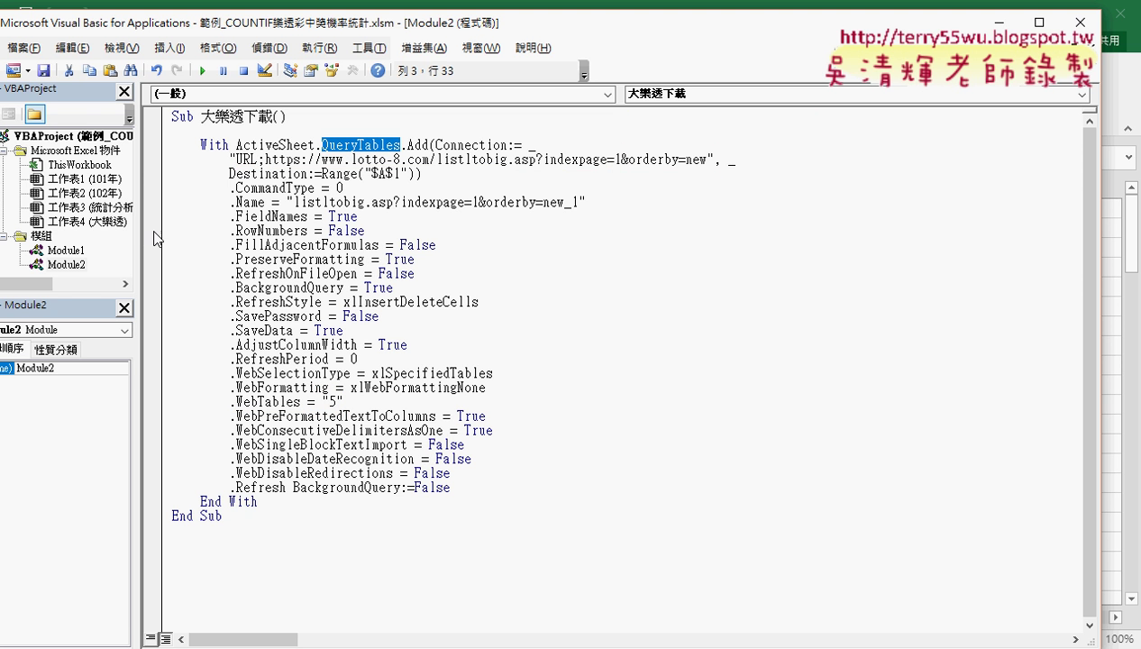
Shrink the VBA window beside the sheet and highlight Destination and "$A$1" in the code
{"action": "left_click_drag", "start_coordinate": [180, 23], "coordinate": [412, 34]}
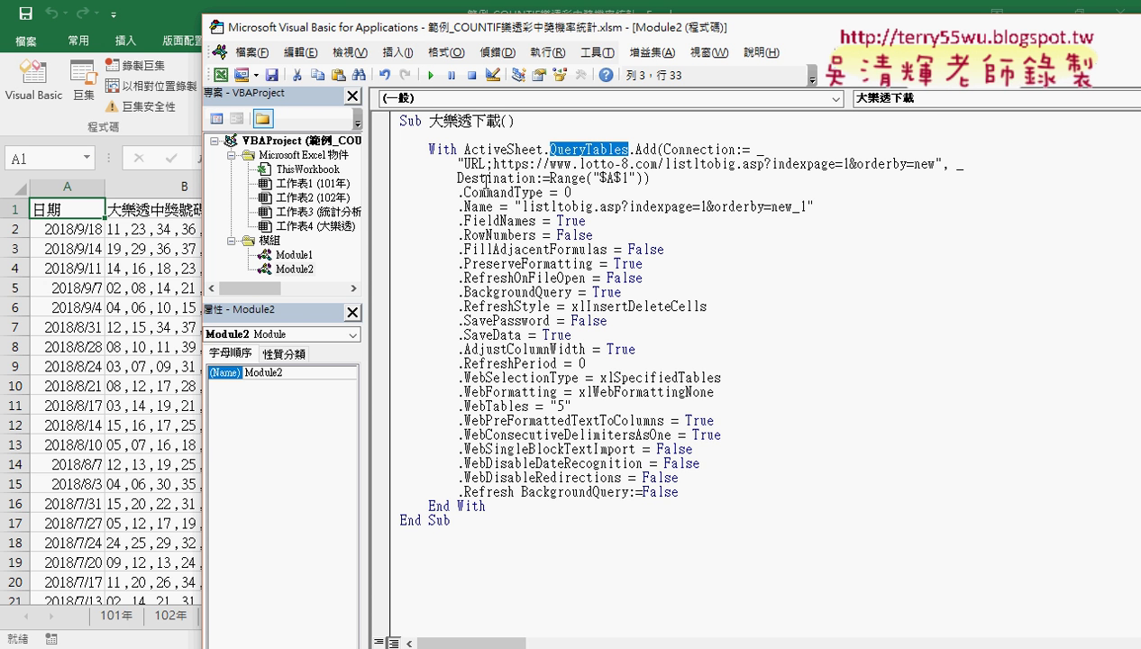
{"action": "left_click_drag", "start_coordinate": [457, 178], "coordinate": [538, 178]}
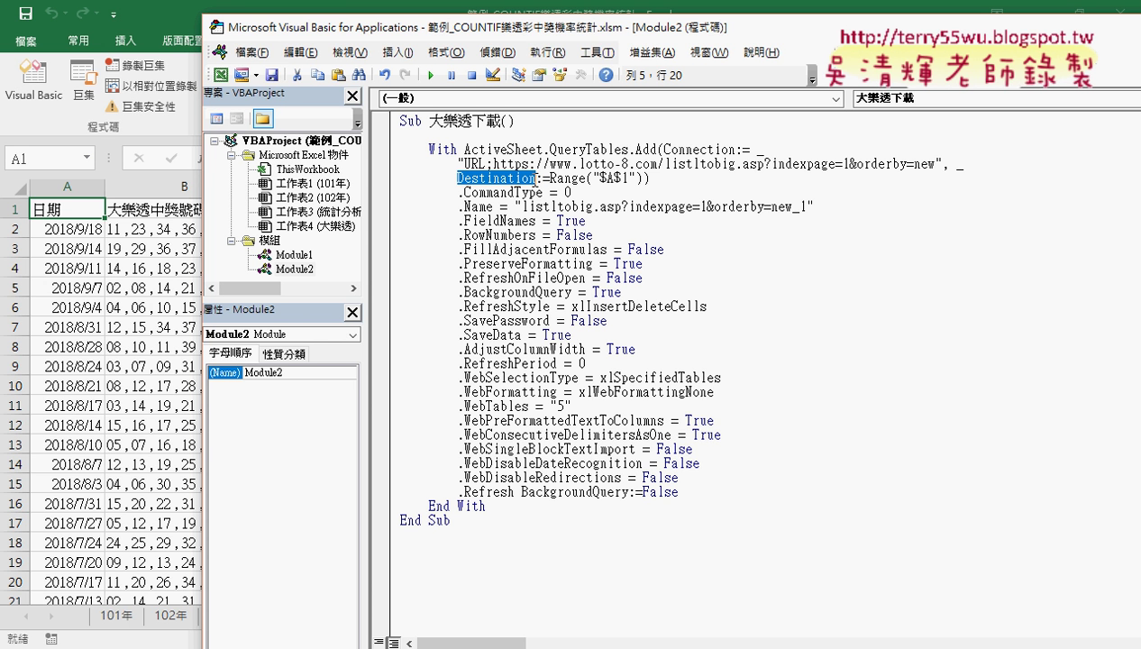
{"action": "left_click_drag", "start_coordinate": [635, 177], "coordinate": [593, 177]}
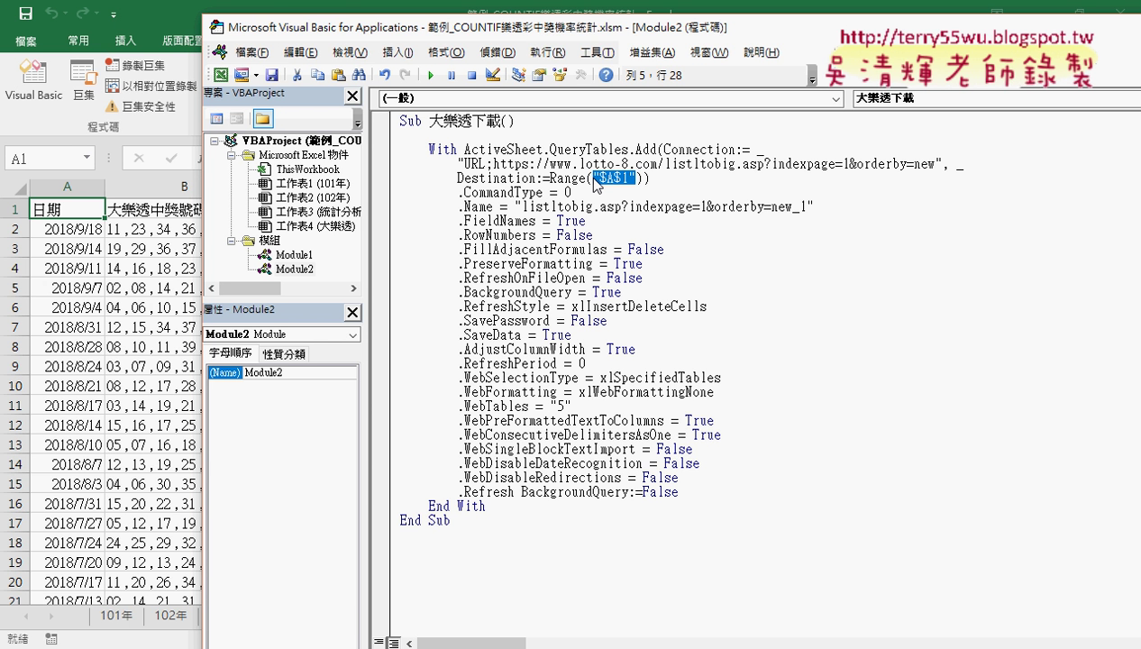
Type the loop header 'for i=1 to 16' on the empty line below the Sub header
{"action": "left_click", "coordinate": [555, 129]}
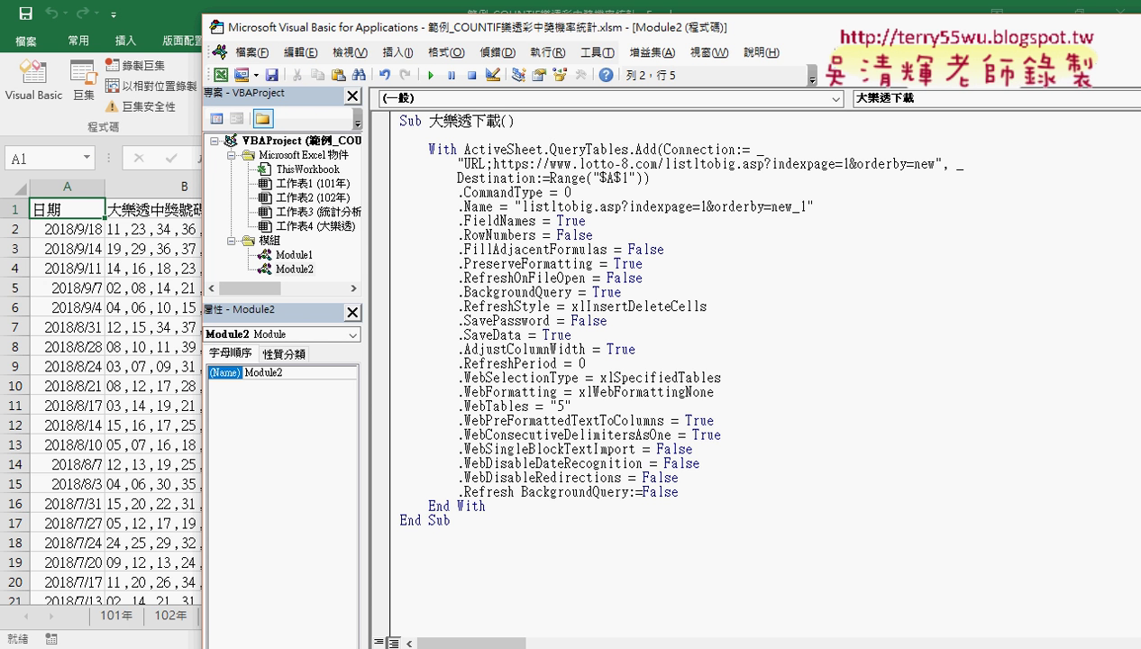
{"action": "left_click_drag", "start_coordinate": [430, 120], "coordinate": [502, 121]}
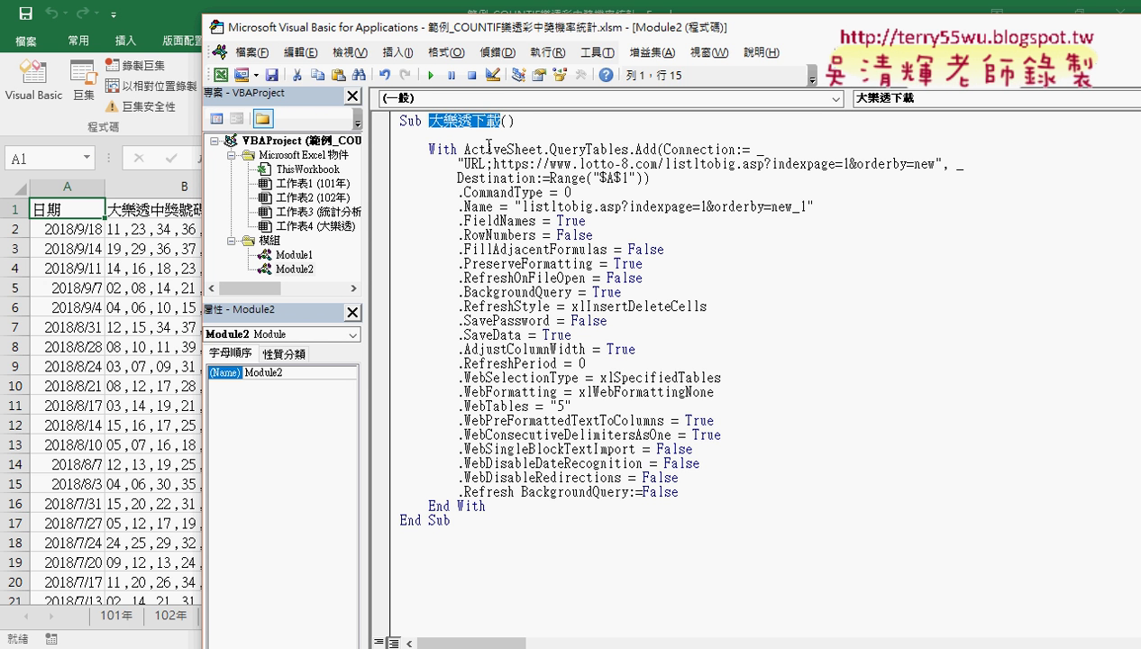
{"action": "left_click", "coordinate": [487, 140]}
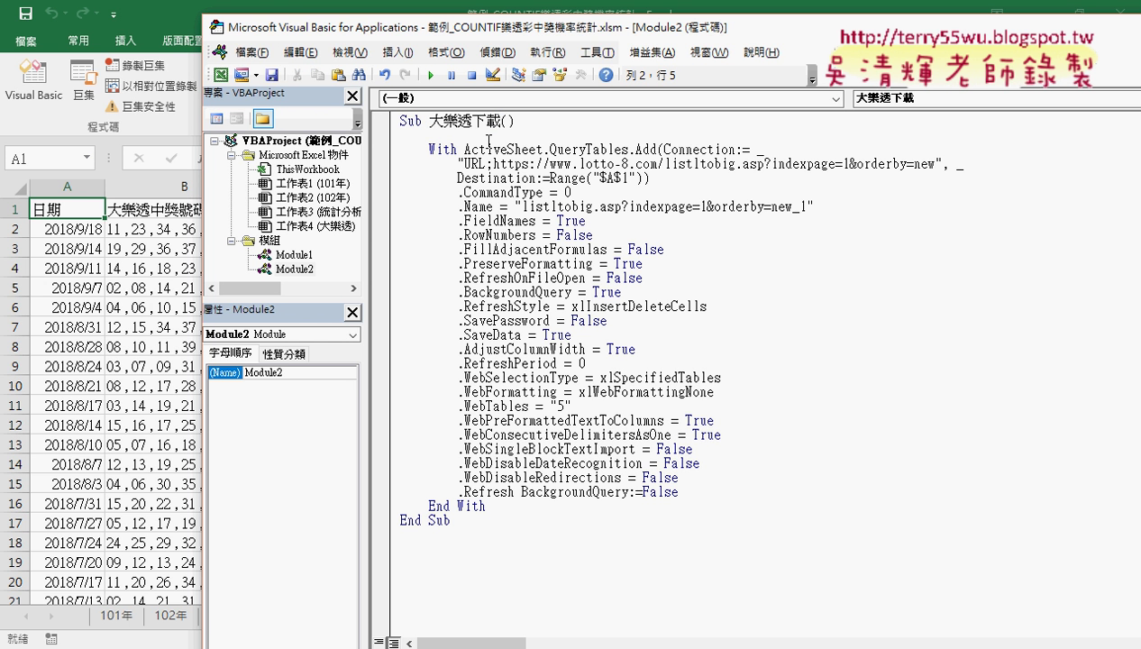
{"action": "type", "text": "di"}
{"action": "key", "text": "Escape"}
{"action": "type", "text": "f"}
{"action": "type", "text": "or "}
{"action": "type", "text": "i="}
{"action": "type", "text": "1 "}
{"action": "type", "text": "to 16"}
Close the loop with a Next line, leaving a blank line after For i = 1 To 16
{"action": "key", "text": "Return"}
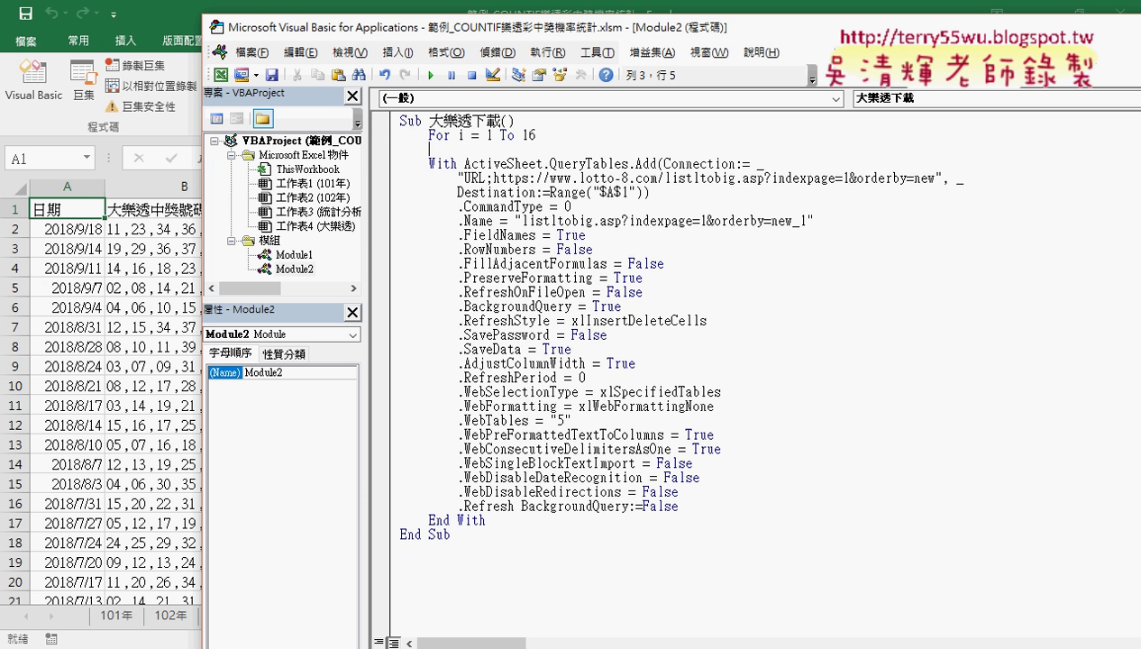
{"action": "key", "text": "Return"}
{"action": "type", "text": "nex"}
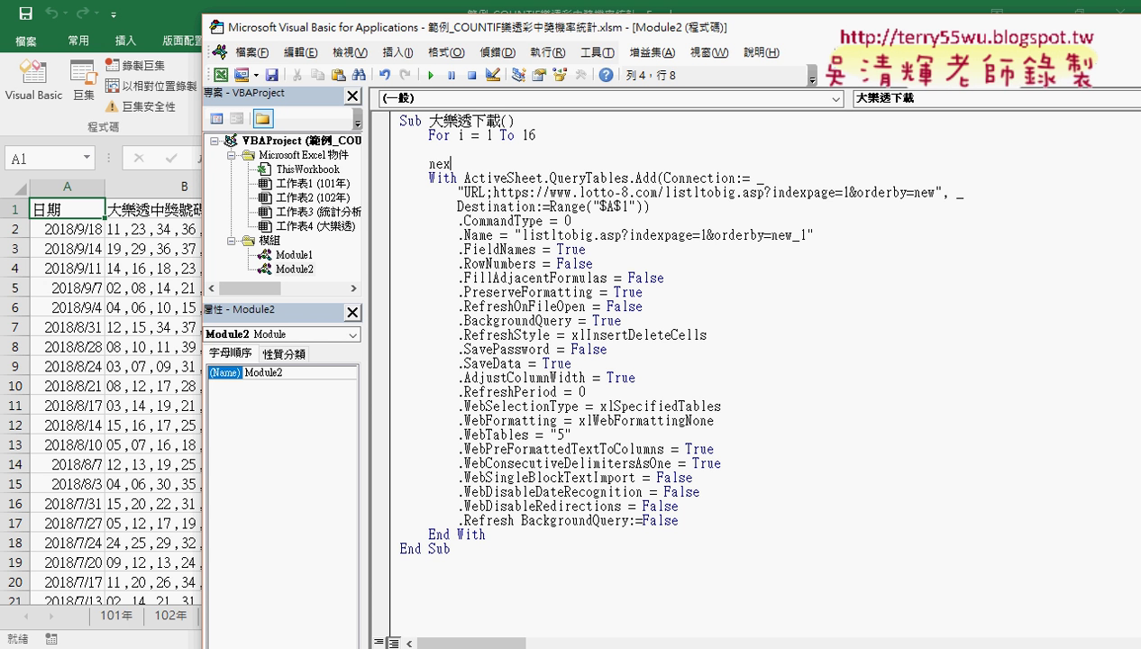
{"action": "type", "text": "t"}
{"action": "key", "text": "Up"}
{"action": "left_click_drag", "start_coordinate": [537, 135], "coordinate": [520, 135]}
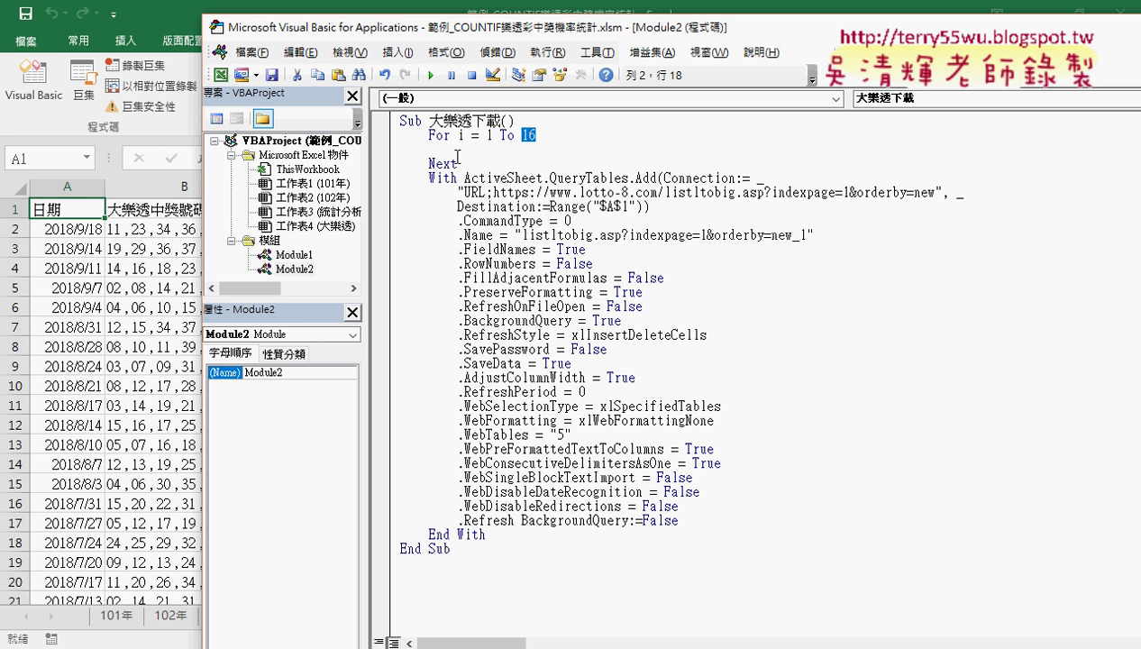
Move the With…End With web-query block into the loop and indent it
{"action": "mouse_move", "coordinate": [486, 534]}
{"action": "left_mouse_down"}
{"action": "mouse_move", "coordinate": [372, 216]}
{"action": "mouse_move", "coordinate": [407, 171]}
{"action": "mouse_move", "coordinate": [402, 150]}
{"action": "left_mouse_up"}
{"action": "mouse_move", "coordinate": [492, 506]}
{"action": "left_mouse_down"}
{"action": "mouse_move", "coordinate": [405, 309]}
{"action": "mouse_move", "coordinate": [384, 151]}
{"action": "left_mouse_up"}
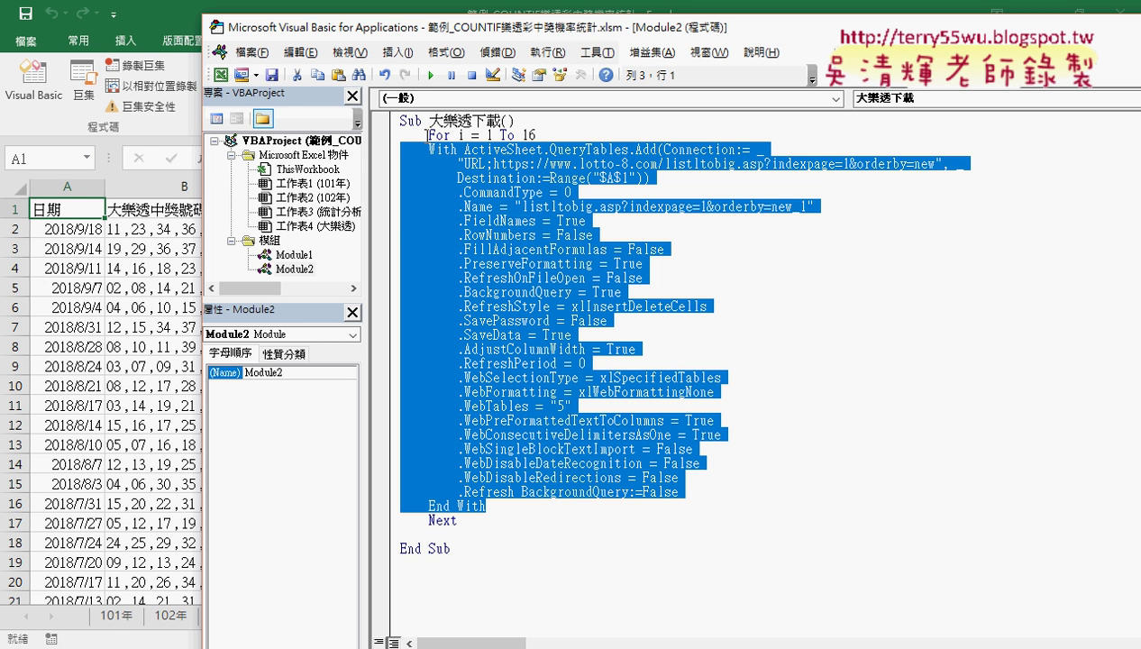
{"action": "key", "text": "Tab"}
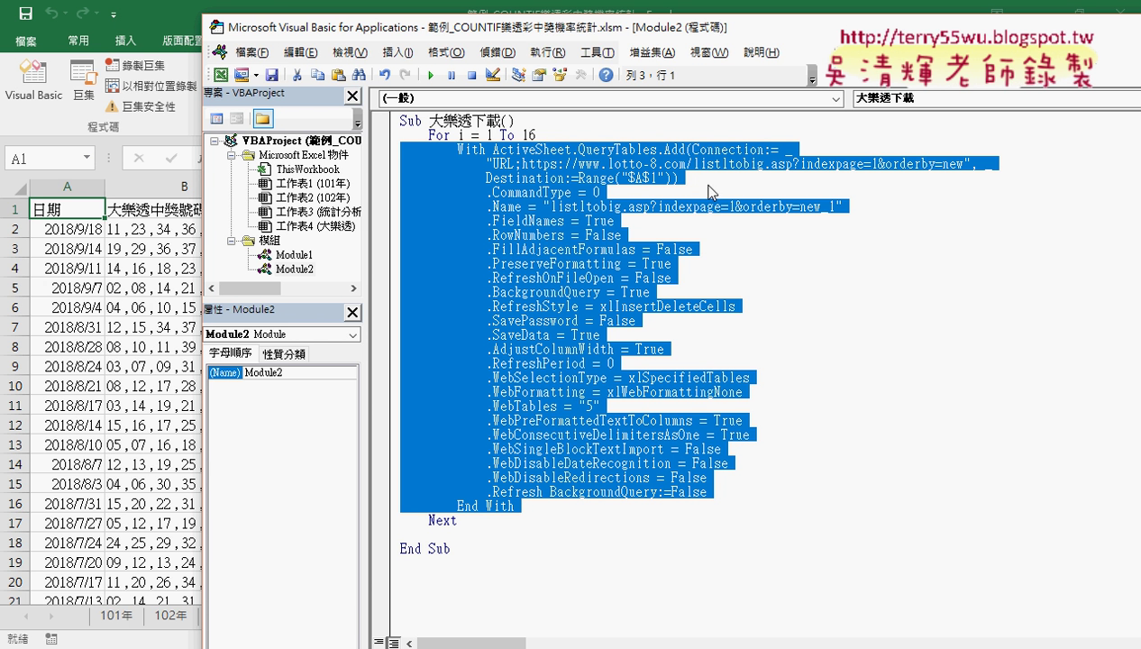
Replace the URL's page number 1 with " & i & " so indexpage follows the loop counter
{"action": "left_click", "coordinate": [861, 184]}
{"action": "left_click", "coordinate": [876, 162]}
{"action": "double_click", "coordinate": [874, 162]}
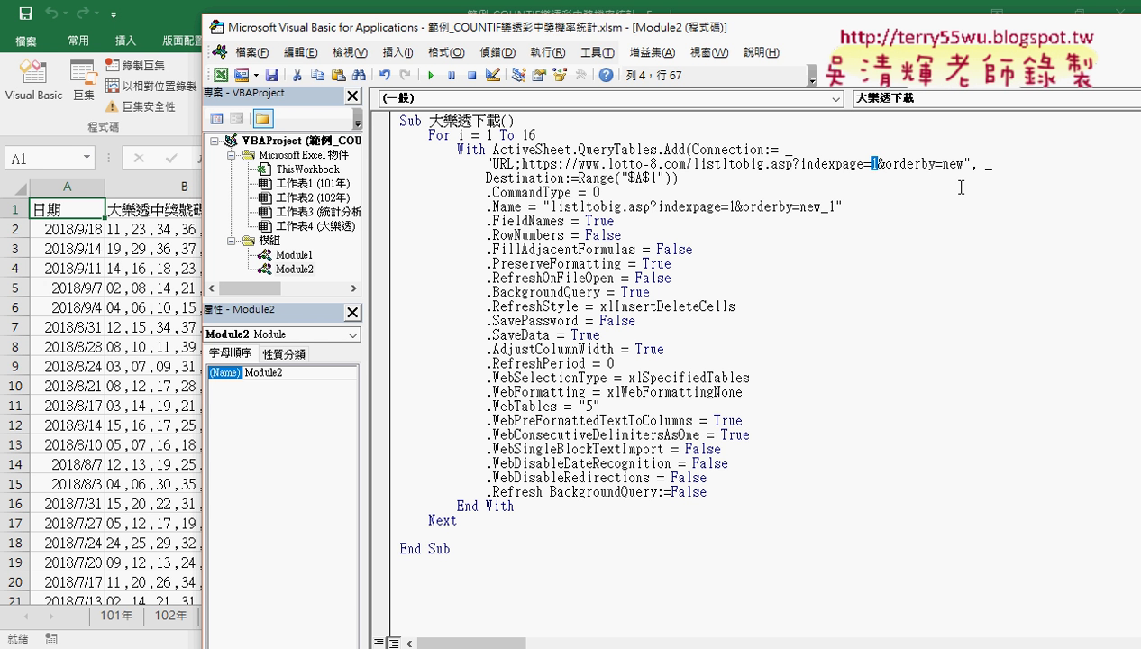
{"action": "type", "text": "\"\""}
{"action": "key", "text": "Left"}
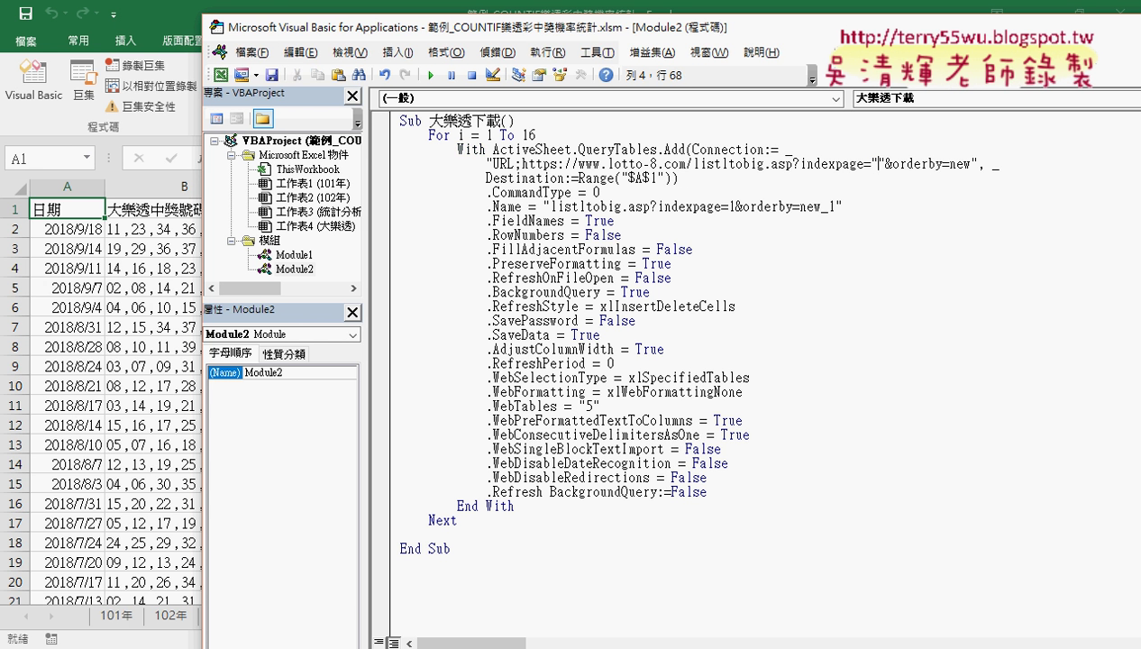
{"action": "type", "text": "&&"}
{"action": "key", "text": "Left"}
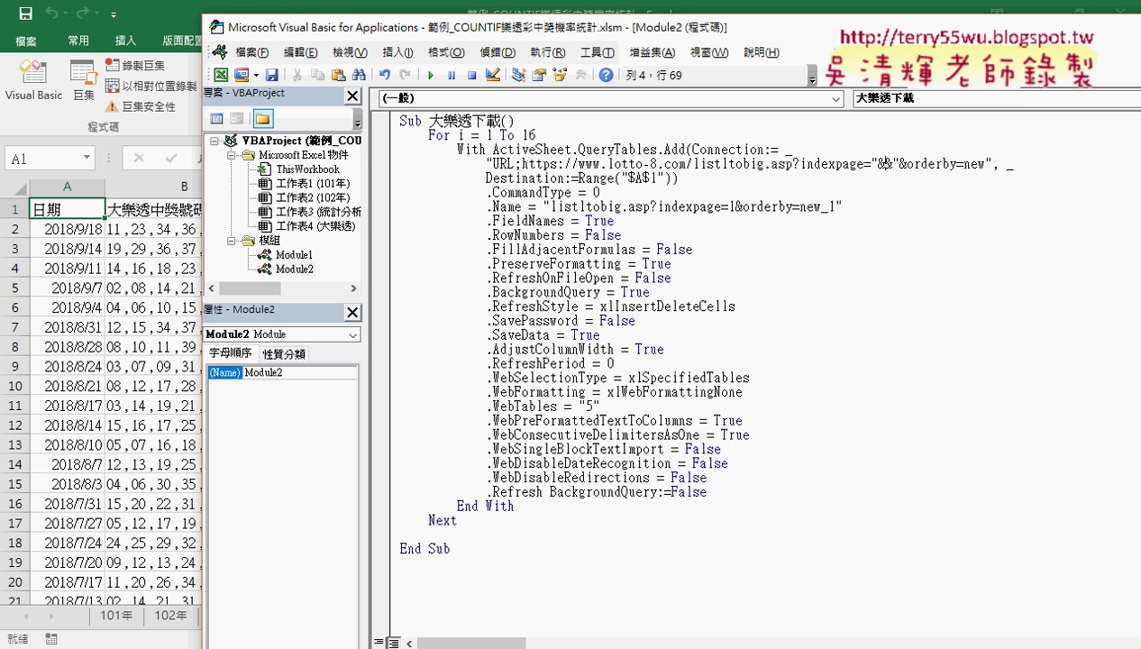
{"action": "type", "text": "i"}
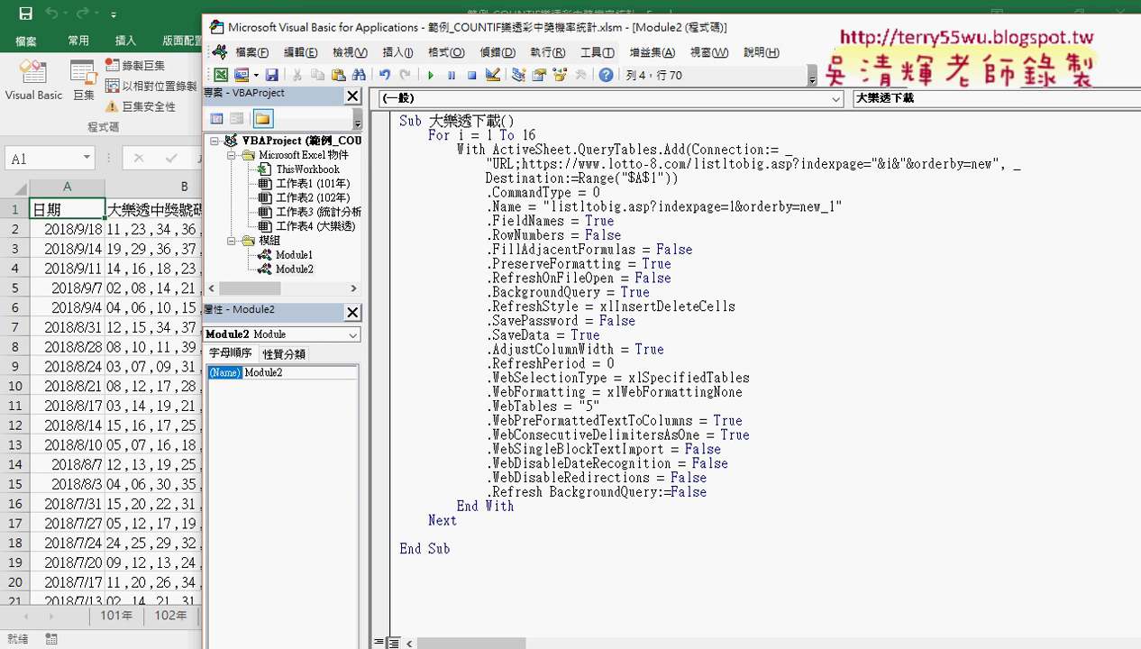
{"action": "key", "text": "Left"}
{"action": "key", "text": "Left"}
{"action": "key", "text": "Right"}
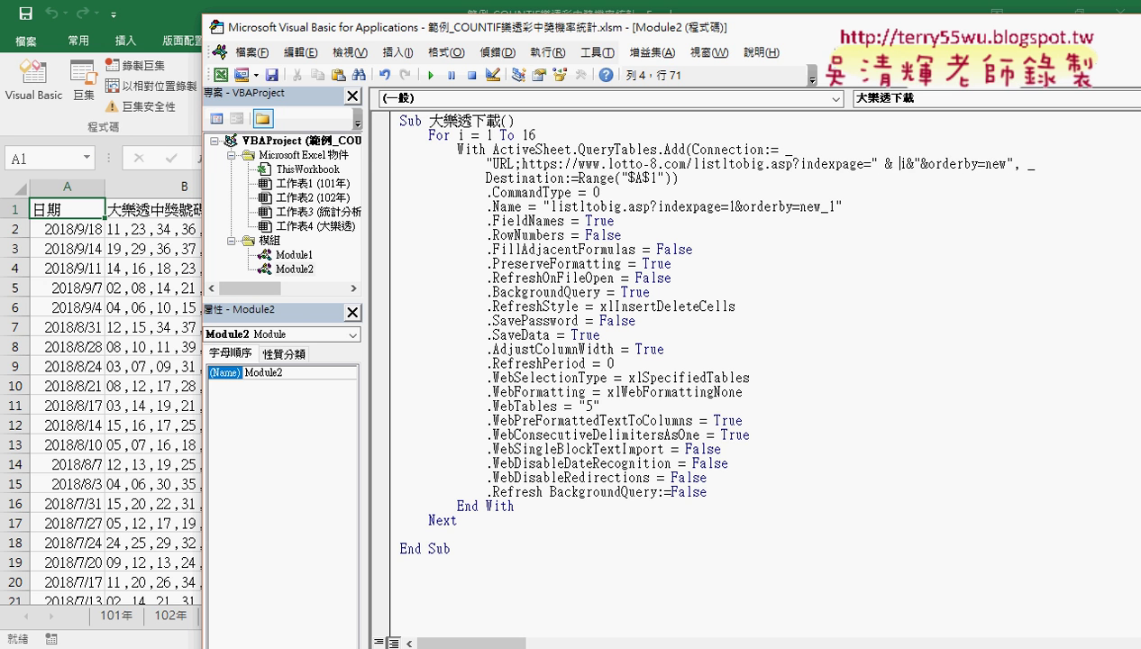
{"action": "key", "text": "Right"}
{"action": "key", "text": "Right"}
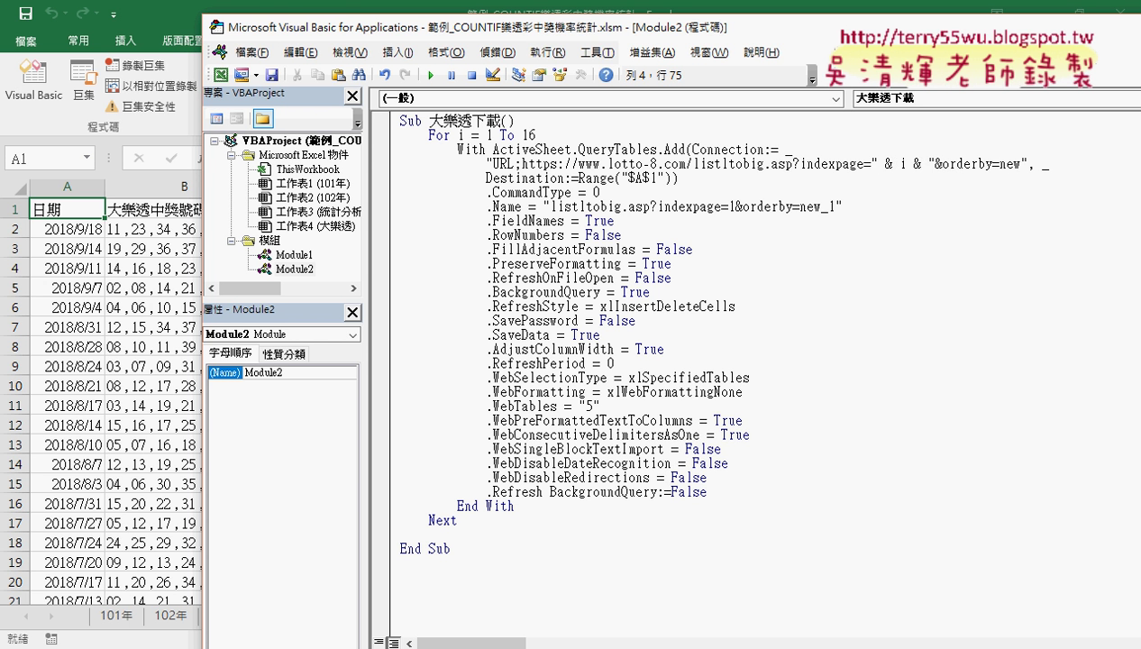
{"action": "left_click", "coordinate": [896, 360]}
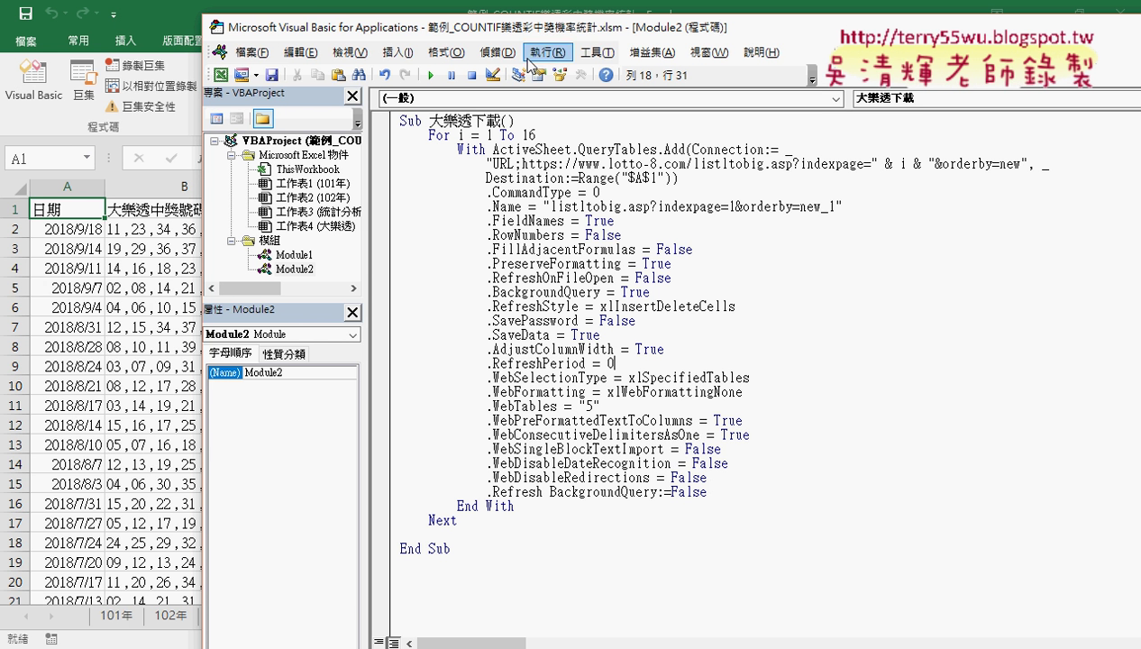
{"action": "left_click_drag", "start_coordinate": [537, 33], "coordinate": [634, 28]}
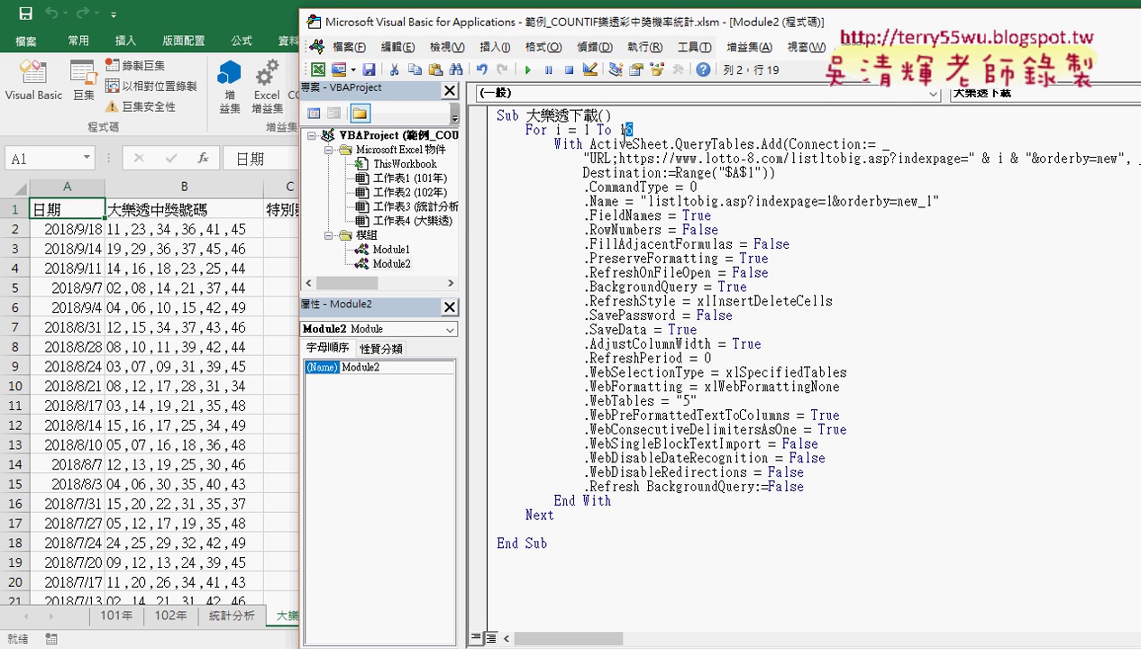
{"action": "left_click_drag", "start_coordinate": [633, 130], "coordinate": [496, 130]}
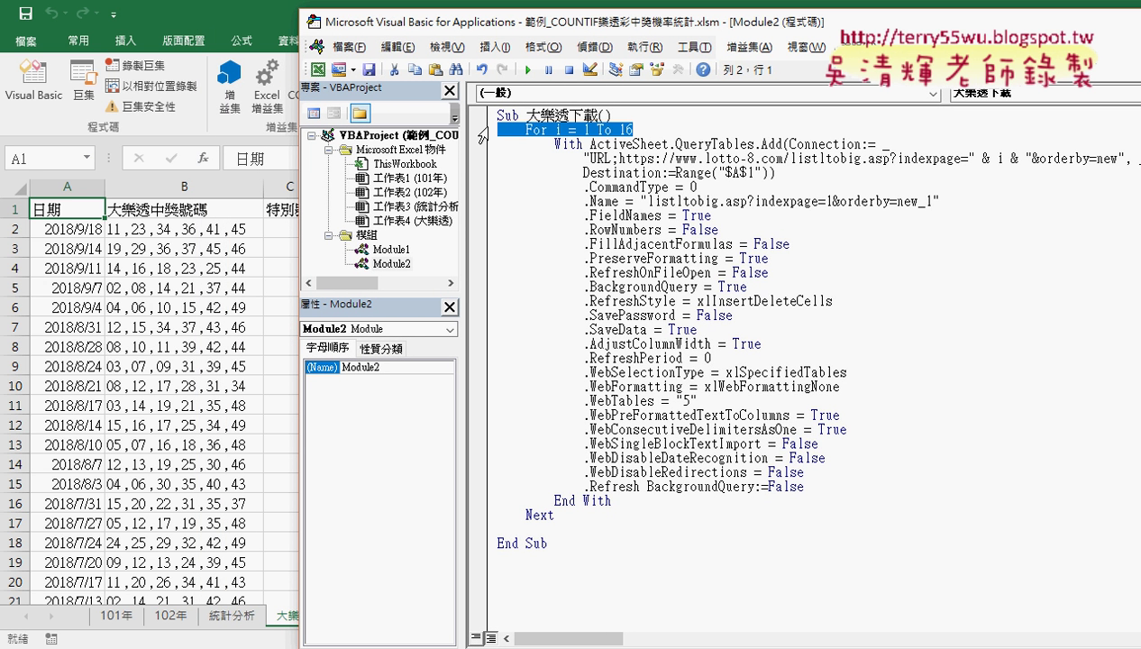
{"action": "mouse_move", "coordinate": [633, 140]}
{"action": "left_mouse_down"}
{"action": "mouse_move", "coordinate": [494, 141]}
{"action": "mouse_move", "coordinate": [635, 126]}
{"action": "left_mouse_up"}
{"action": "mouse_move", "coordinate": [553, 531]}
{"action": "left_mouse_down"}
{"action": "mouse_move", "coordinate": [488, 521]}
{"action": "mouse_move", "coordinate": [620, 516]}
{"action": "left_mouse_up"}
{"action": "mouse_move", "coordinate": [544, 510]}
{"action": "left_mouse_down"}
{"action": "mouse_move", "coordinate": [536, 121]}
{"action": "mouse_move", "coordinate": [541, 478]}
{"action": "left_mouse_up"}
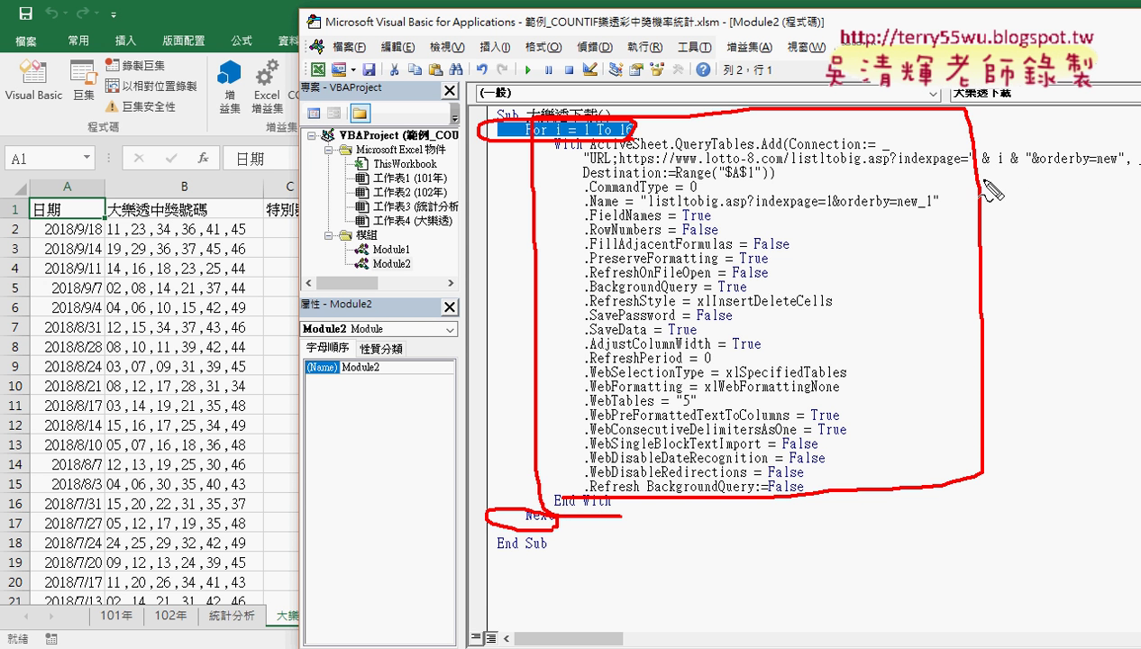
{"action": "left_click_drag", "start_coordinate": [977, 172], "coordinate": [1043, 165]}
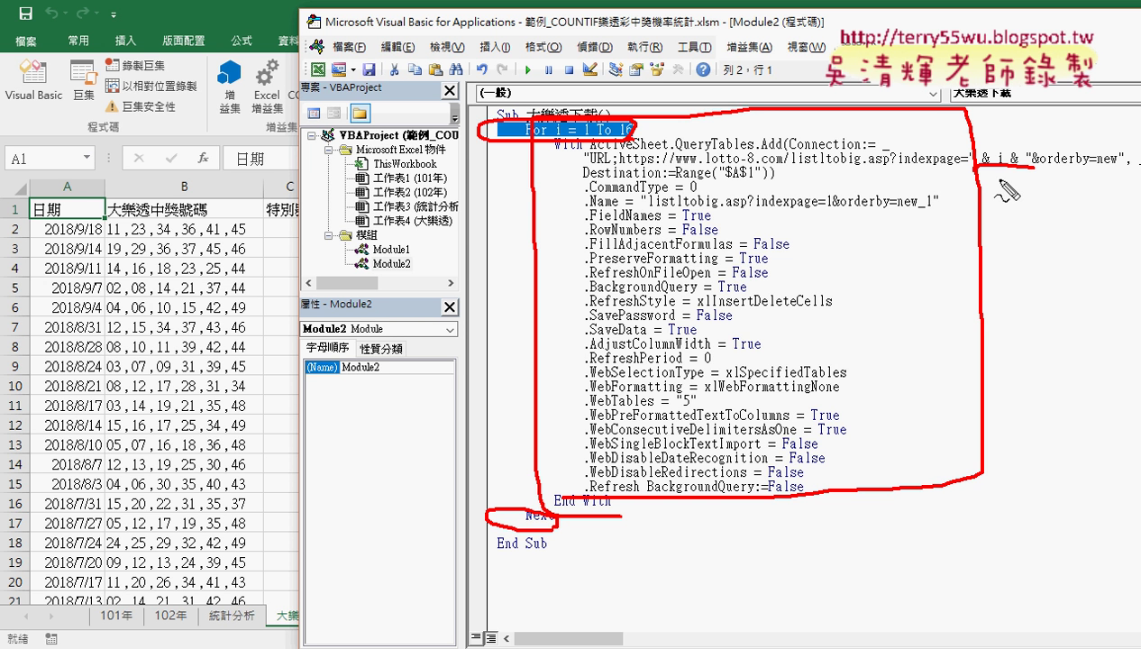
{"action": "key", "text": "Escape"}
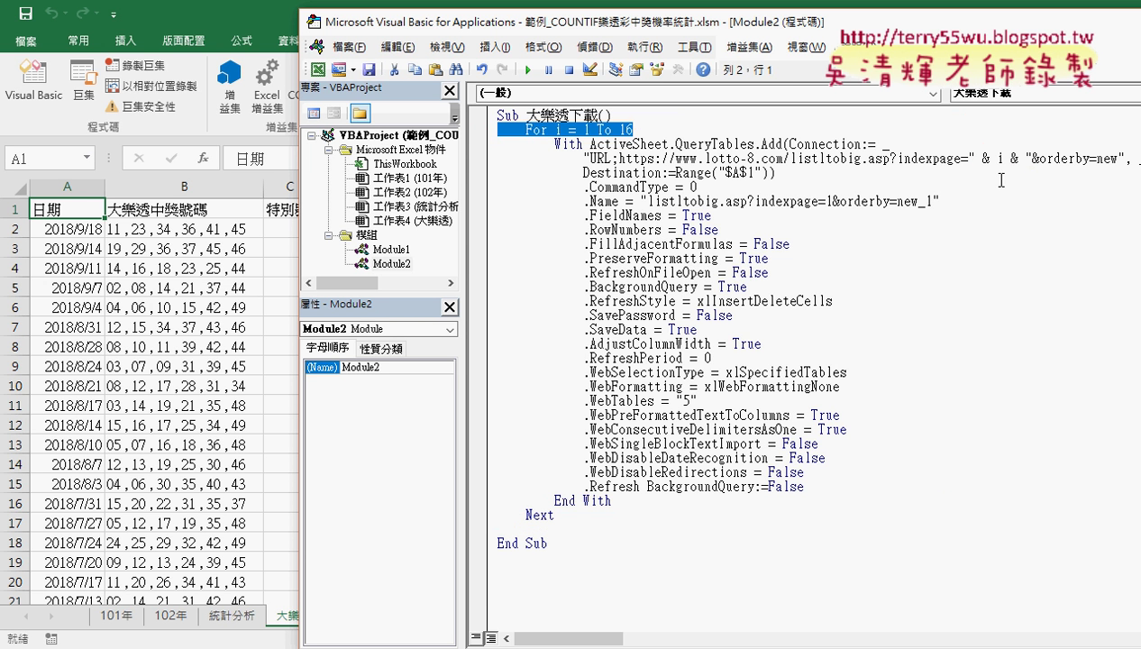
{"action": "left_click", "coordinate": [585, 359]}
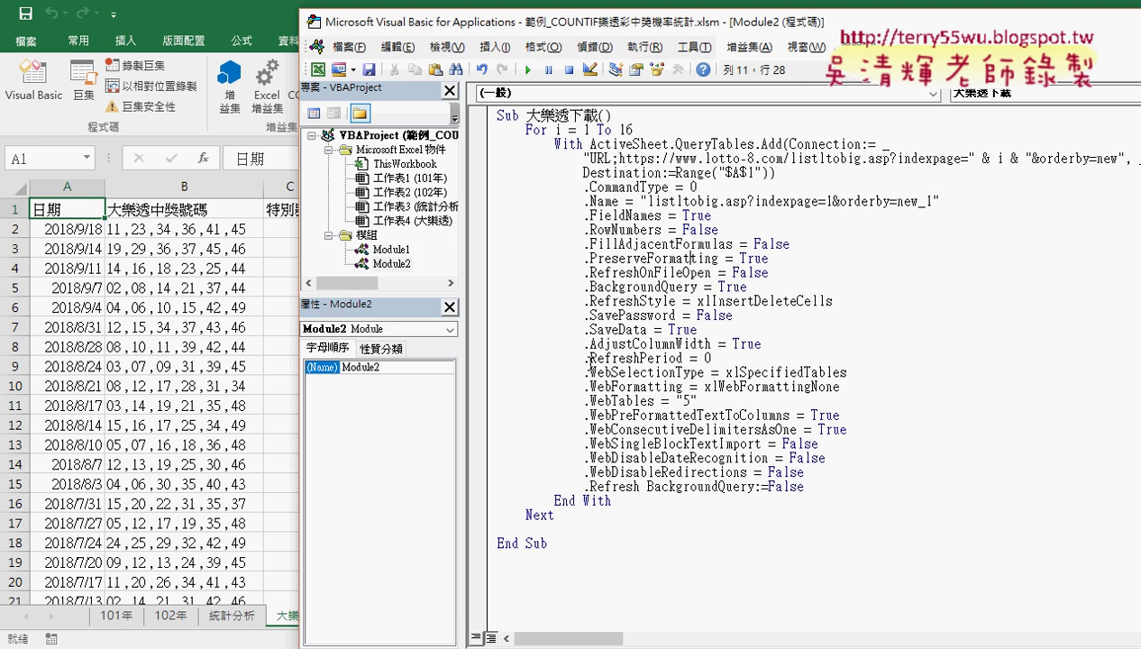
{"action": "left_click", "coordinate": [225, 559]}
Add a new worksheet and try commenting out the .CommandType = 0 line
{"action": "left_click", "coordinate": [358, 616]}
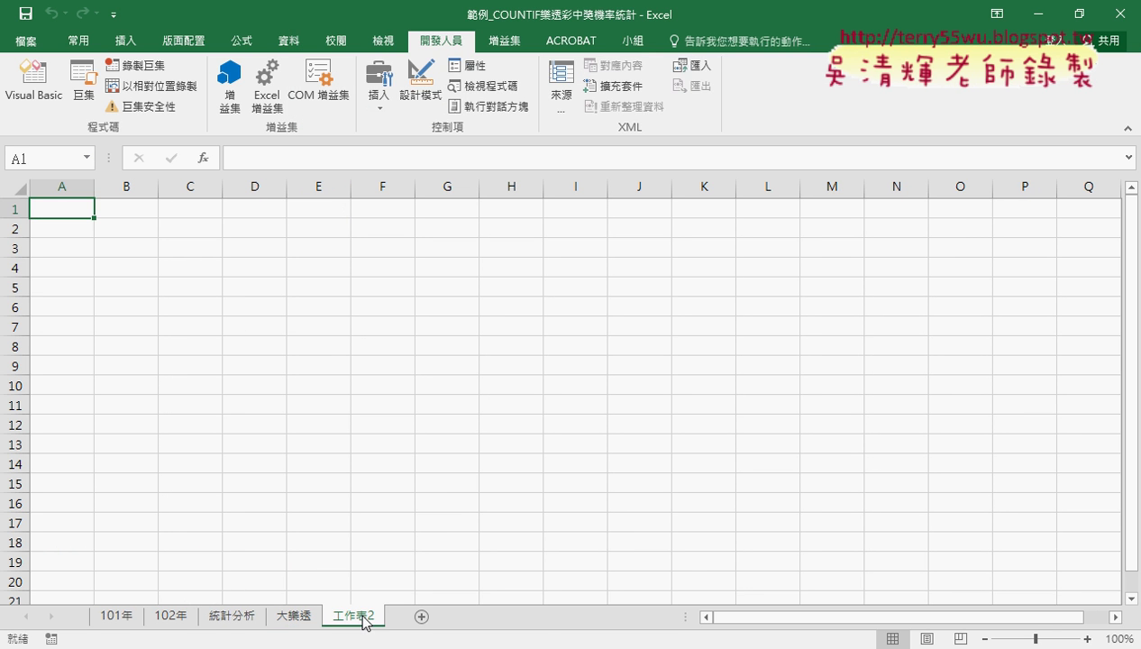
{"action": "left_click", "coordinate": [590, 581]}
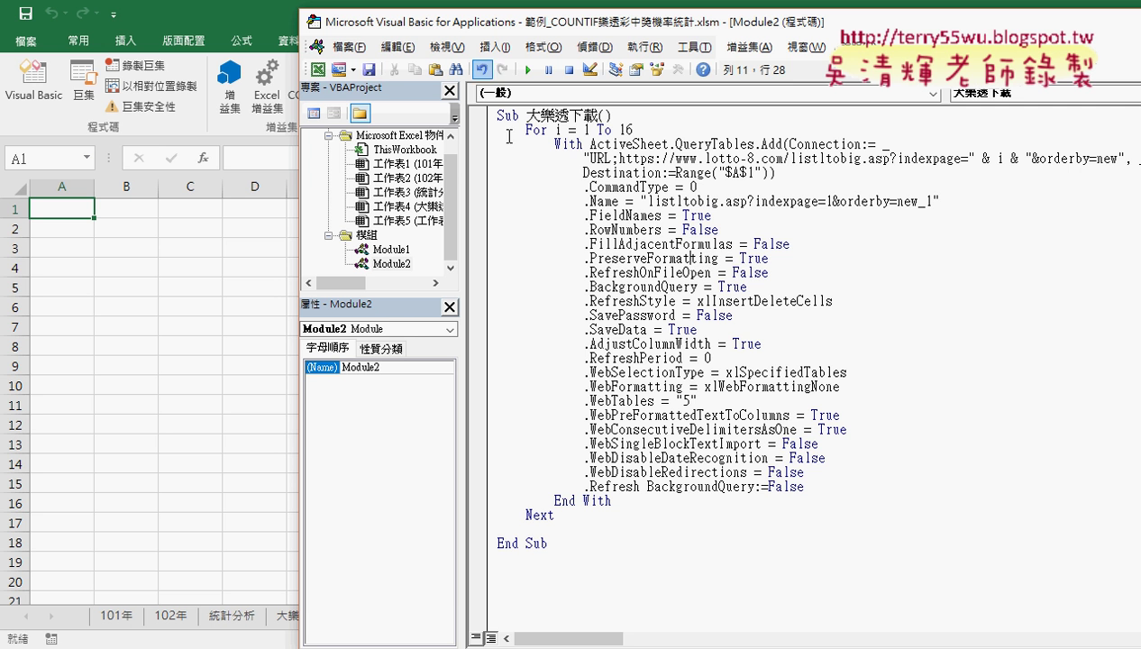
{"action": "left_click_drag", "start_coordinate": [707, 187], "coordinate": [497, 190]}
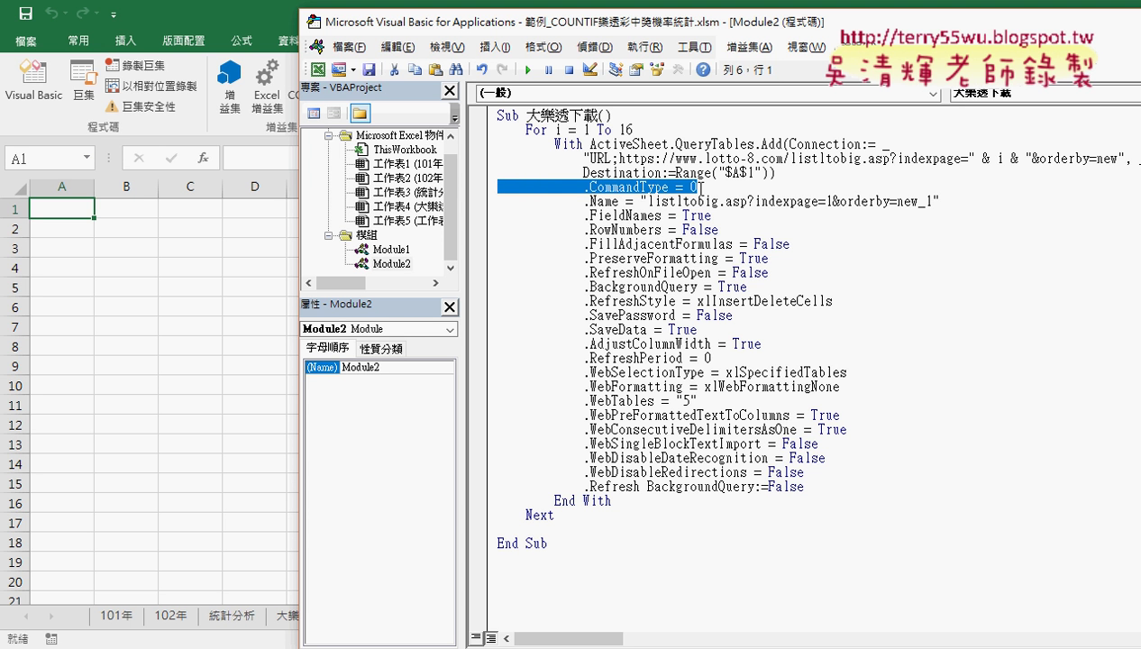
{"action": "key", "text": "Left"}
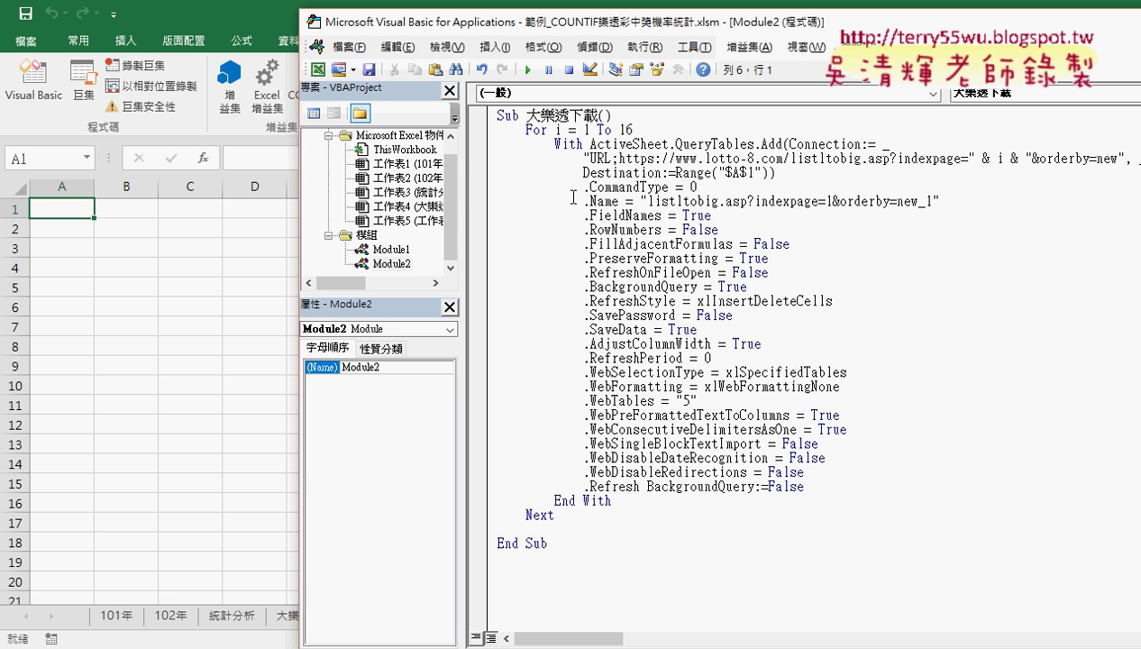
{"action": "type", "text": "'"}
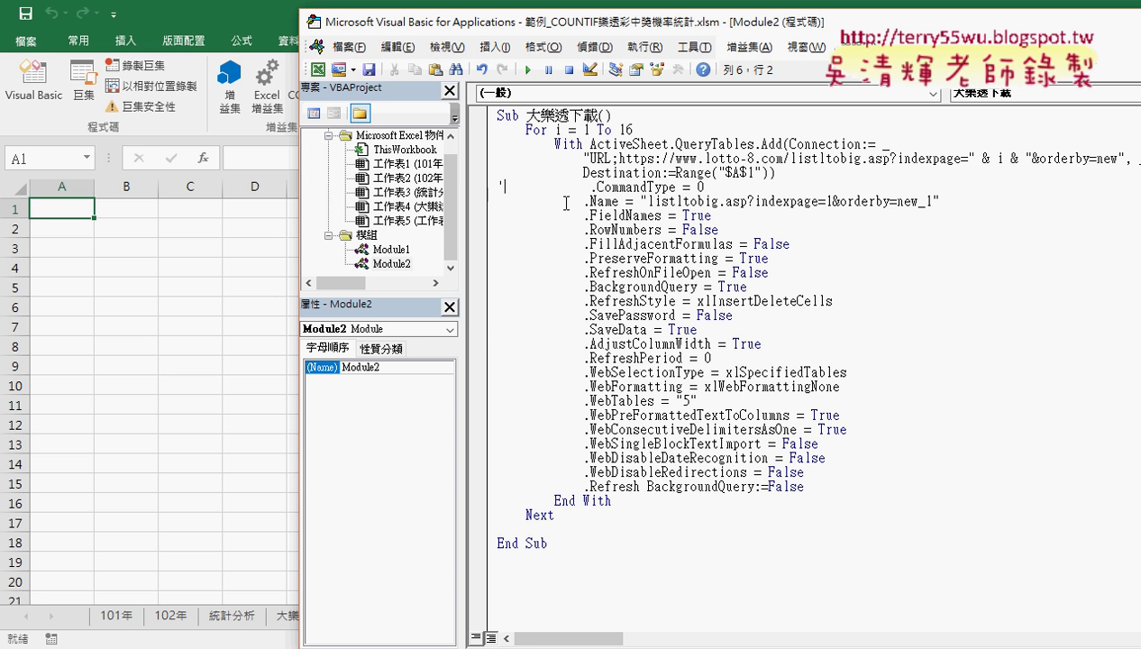
{"action": "key", "text": "BackSpace"}
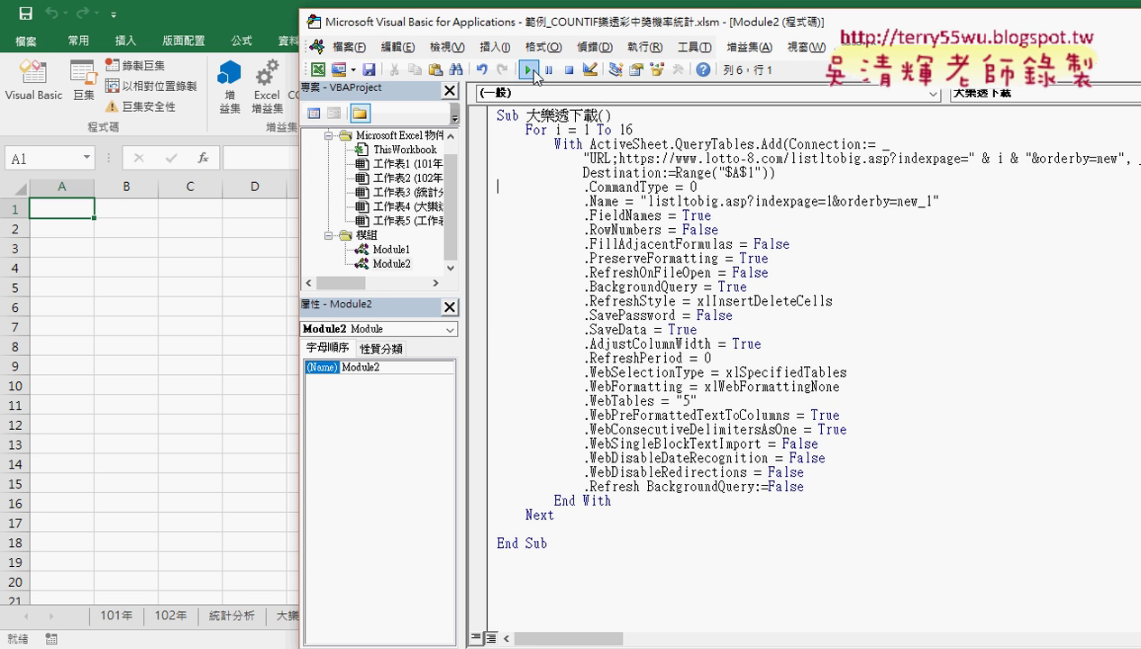
Run 大樂透下載, comment out the failing line in Debug, and continue the macro
{"action": "left_click", "coordinate": [529, 70]}
{"action": "left_click", "coordinate": [613, 311]}
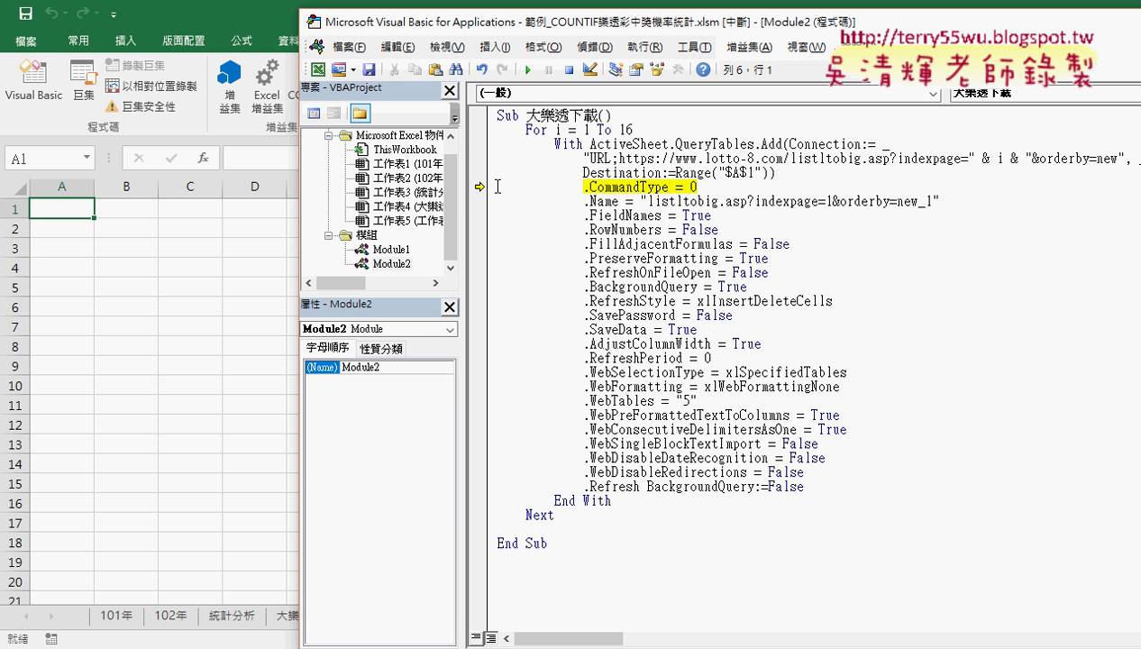
{"action": "type", "text": "'"}
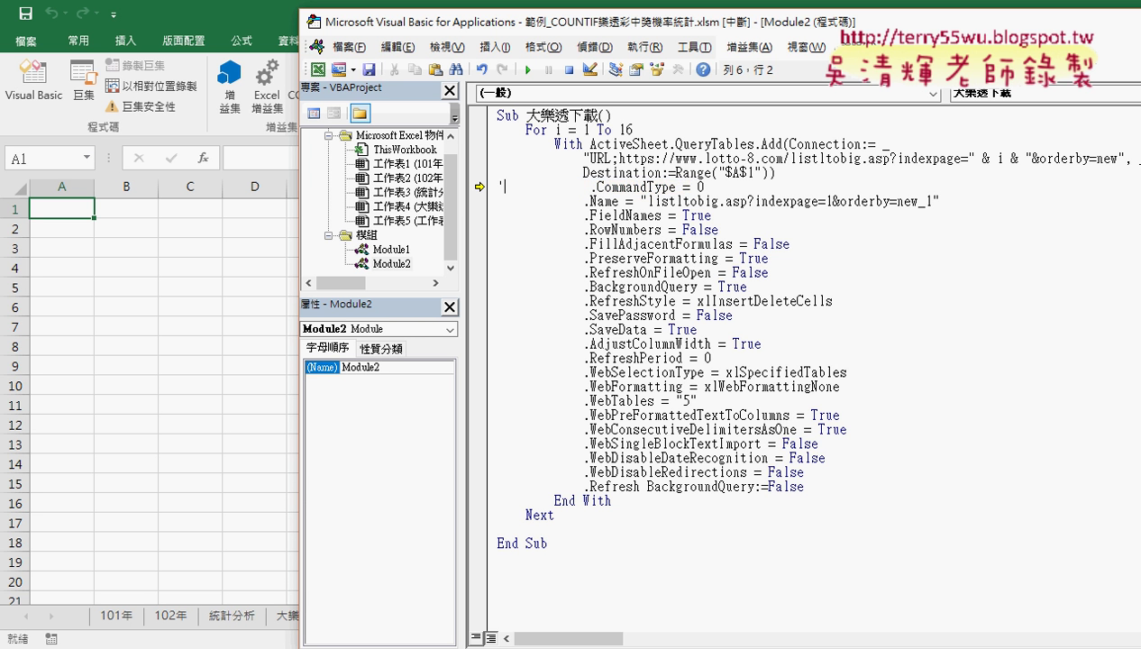
{"action": "left_click", "coordinate": [603, 287]}
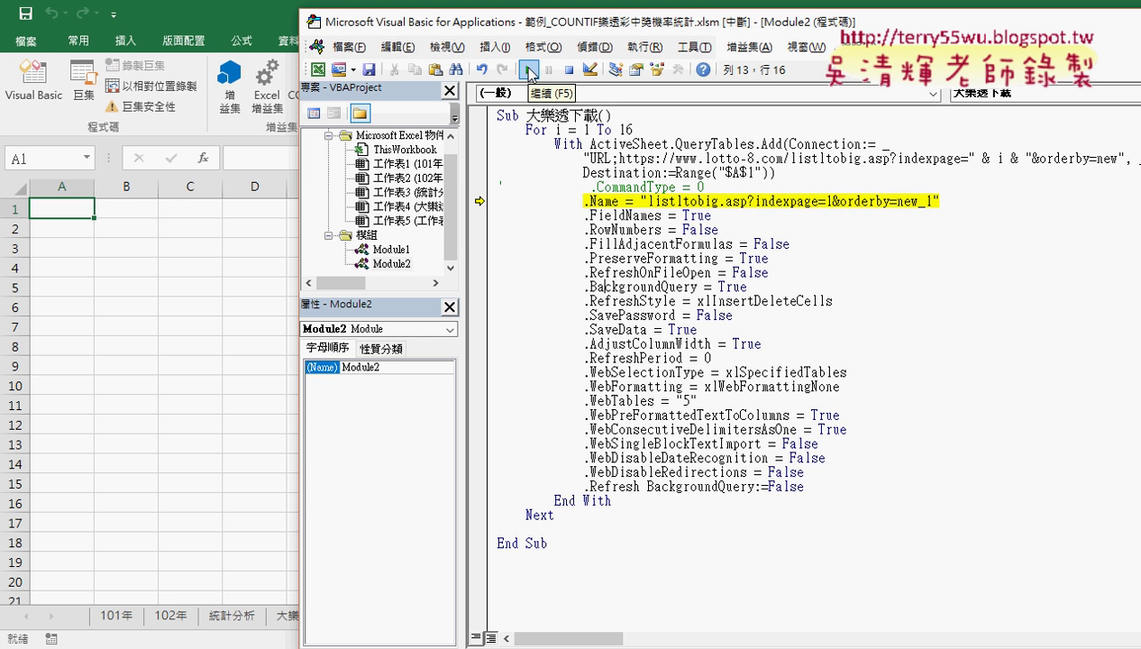
{"action": "left_click", "coordinate": [529, 70]}
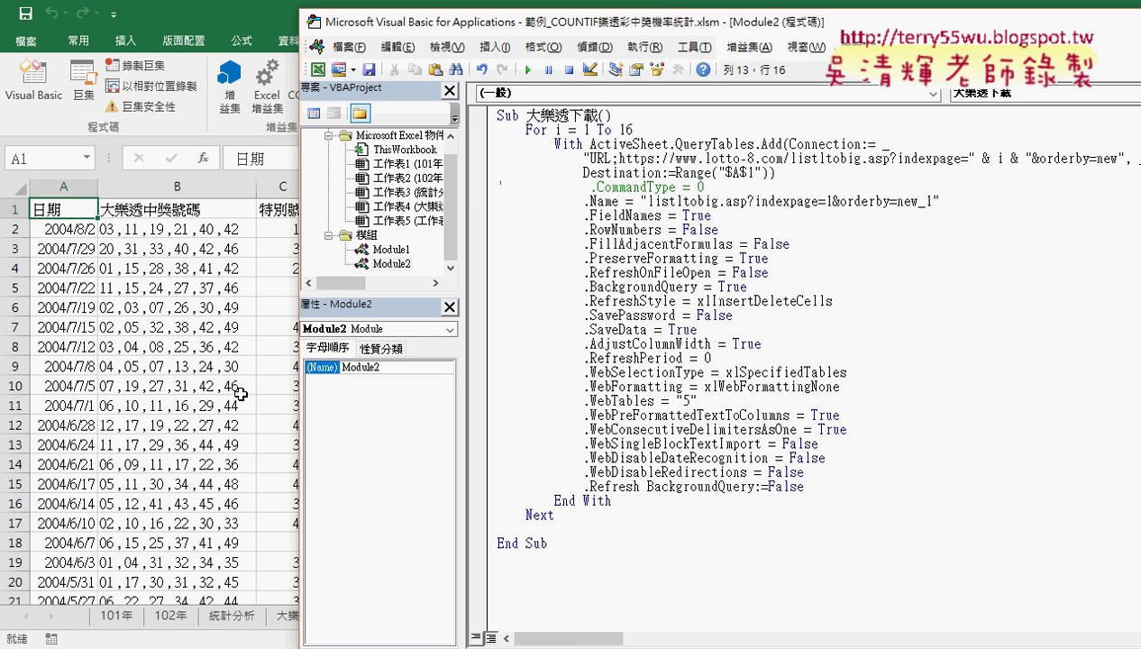
{"action": "left_click", "coordinate": [240, 394]}
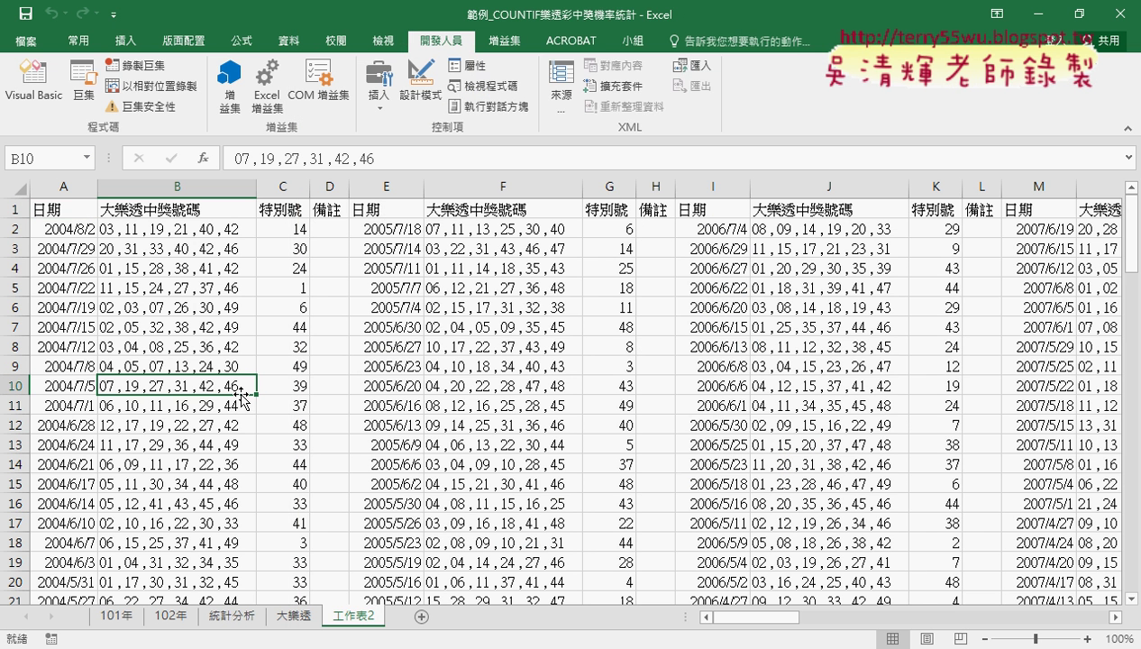
{"action": "scroll", "coordinate": [241, 394], "scroll_direction": "down", "scroll_amount": 2}
{"action": "scroll", "coordinate": [241, 394], "scroll_direction": "down", "scroll_amount": 4}
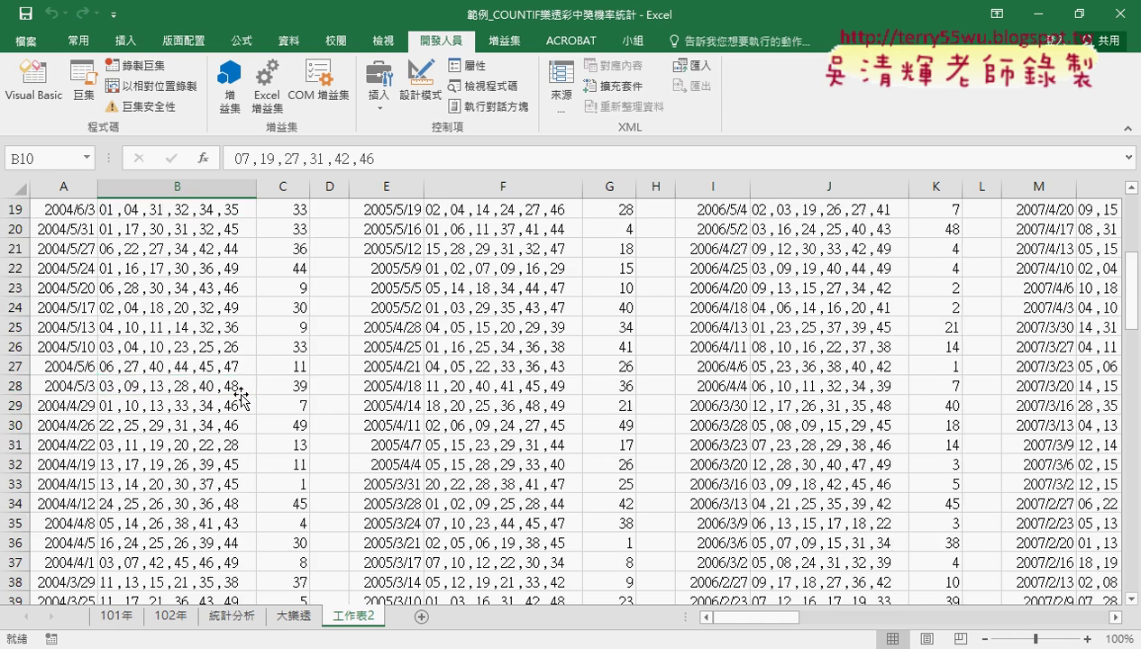
{"action": "scroll", "coordinate": [241, 394], "scroll_direction": "down", "scroll_amount": 7}
{"action": "scroll", "coordinate": [241, 394], "scroll_direction": "down", "scroll_amount": 2}
{"action": "scroll", "coordinate": [240, 394], "scroll_direction": "down", "scroll_amount": 1}
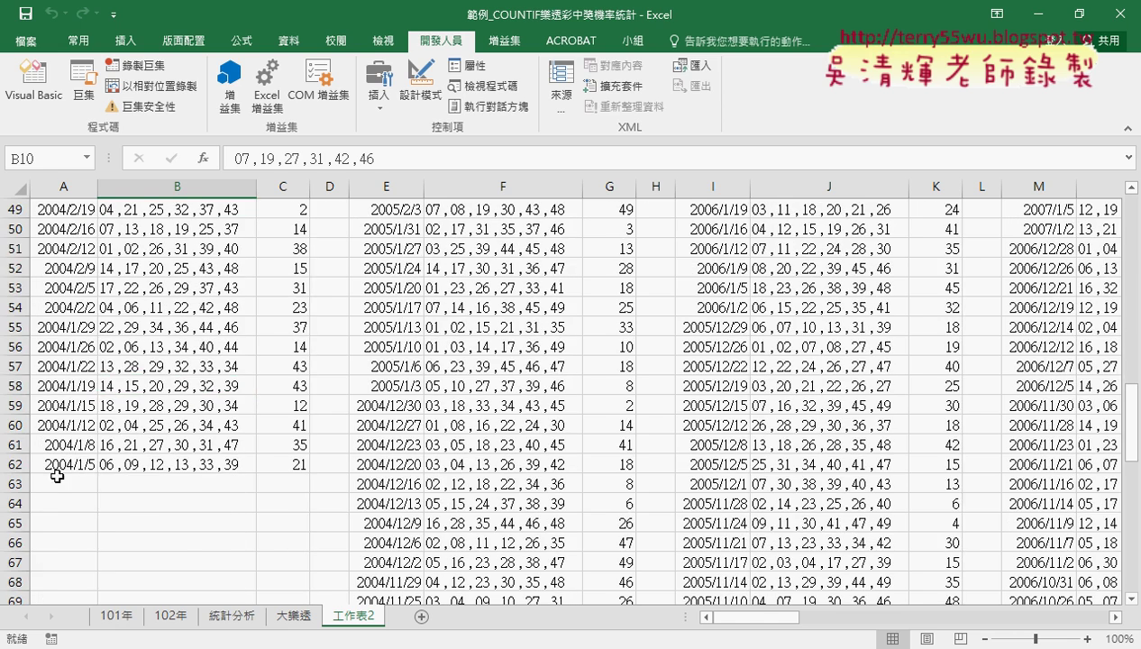
{"action": "scroll", "coordinate": [376, 567], "scroll_direction": "up", "scroll_amount": 4}
{"action": "scroll", "coordinate": [378, 541], "scroll_direction": "up", "scroll_amount": 10}
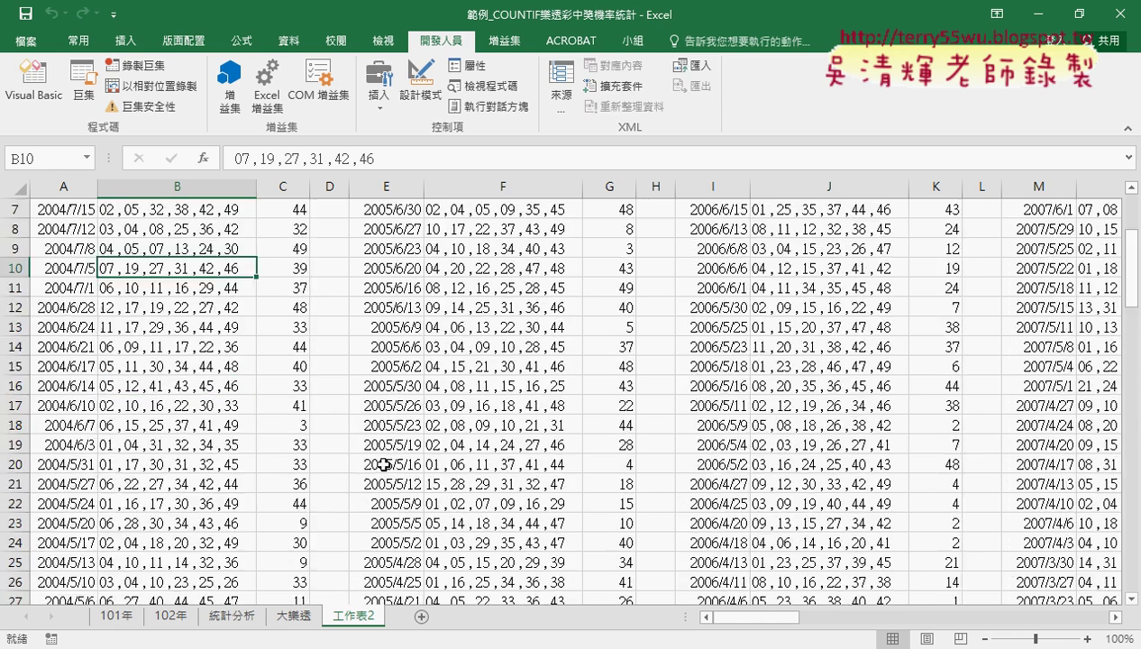
{"action": "scroll", "coordinate": [379, 459], "scroll_direction": "up", "scroll_amount": 2}
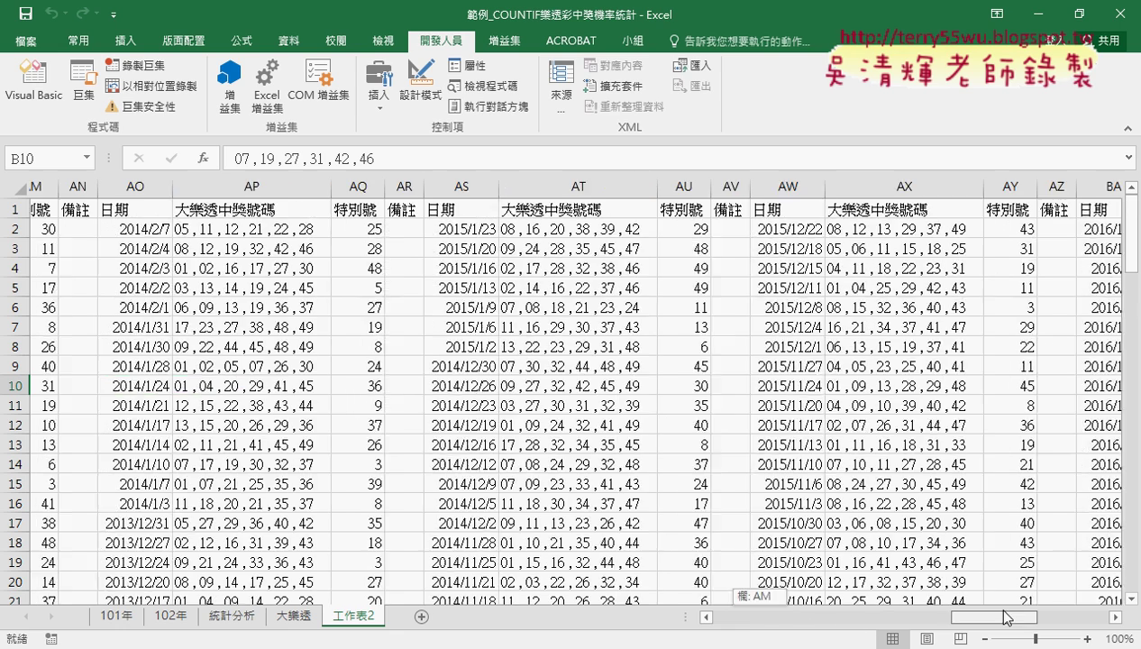
{"action": "left_click_drag", "start_coordinate": [782, 617], "coordinate": [1093, 617]}
{"action": "left_click_drag", "start_coordinate": [1077, 187], "coordinate": [793, 187]}
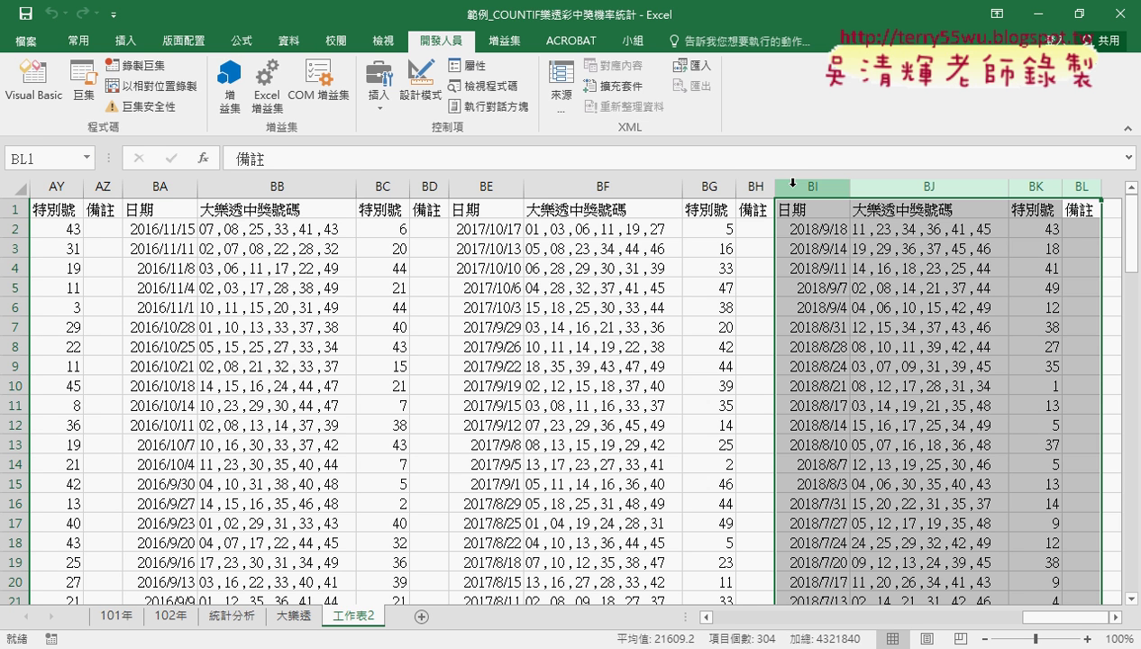
Add blank sheet 工作表3, then highlight $A$1's row, the For line and the Next line in VBA
{"action": "left_click", "coordinate": [422, 616]}
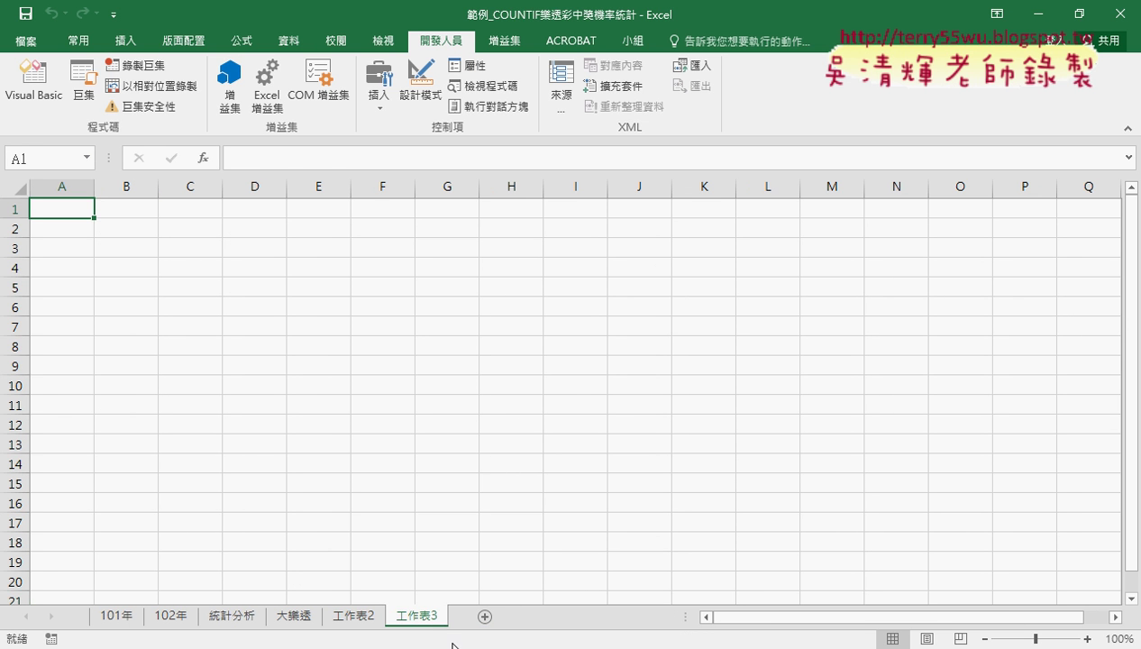
{"action": "mouse_move", "coordinate": [453, 645]}
{"action": "left_click", "coordinate": [577, 583]}
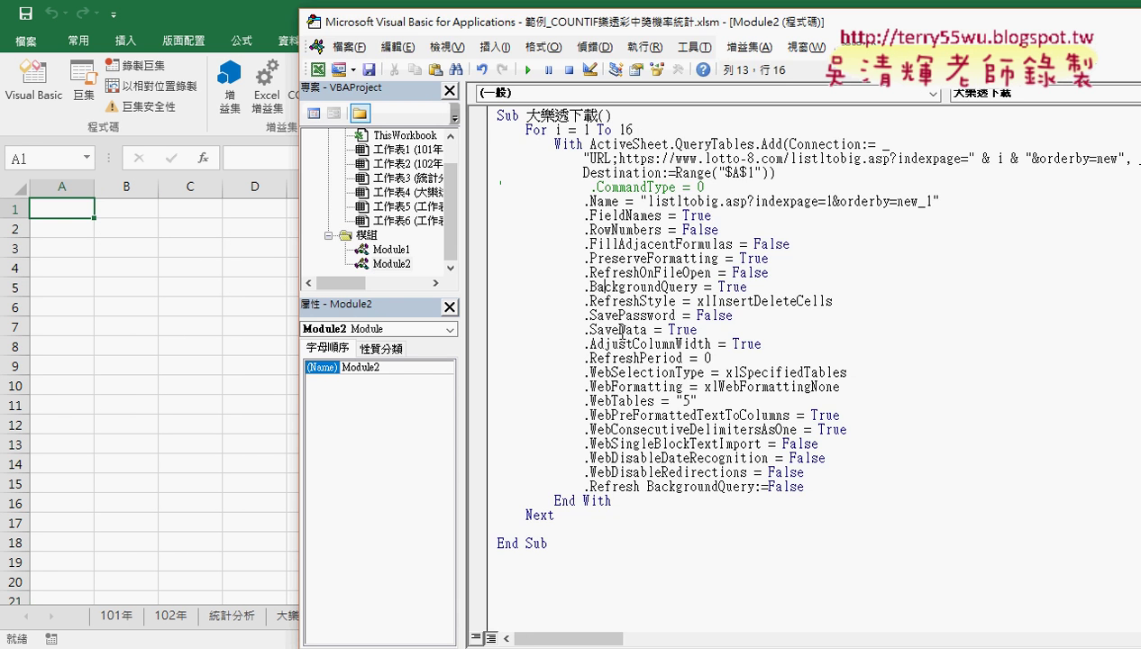
{"action": "double_click", "coordinate": [748, 172]}
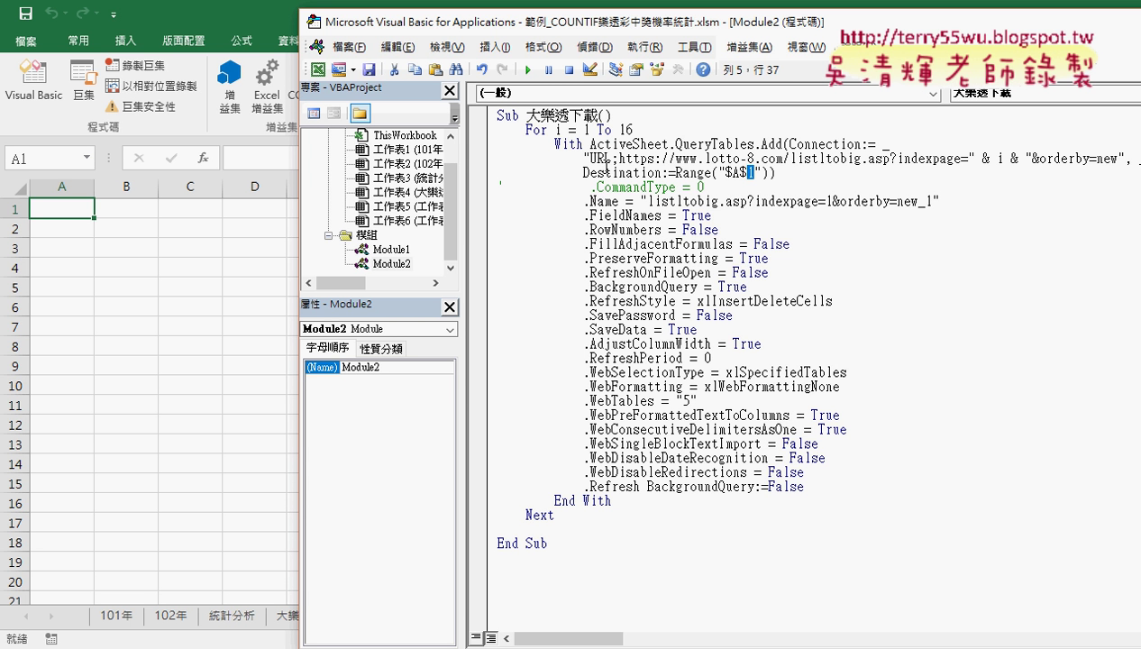
{"action": "left_click_drag", "start_coordinate": [632, 129], "coordinate": [494, 130]}
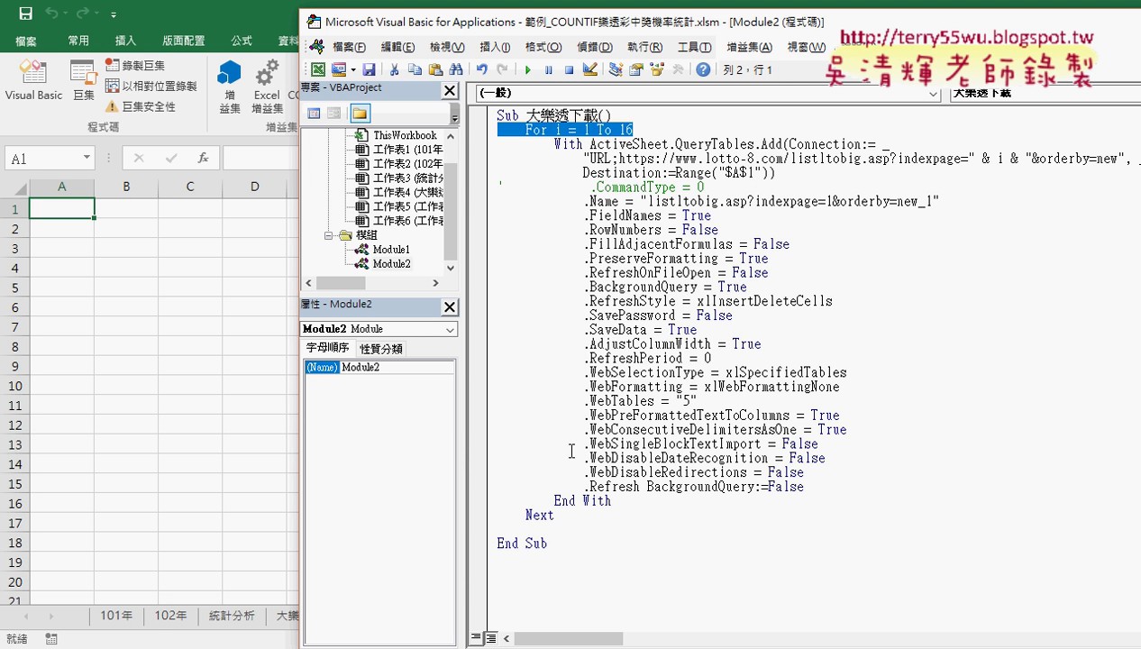
{"action": "left_click_drag", "start_coordinate": [554, 515], "coordinate": [494, 515]}
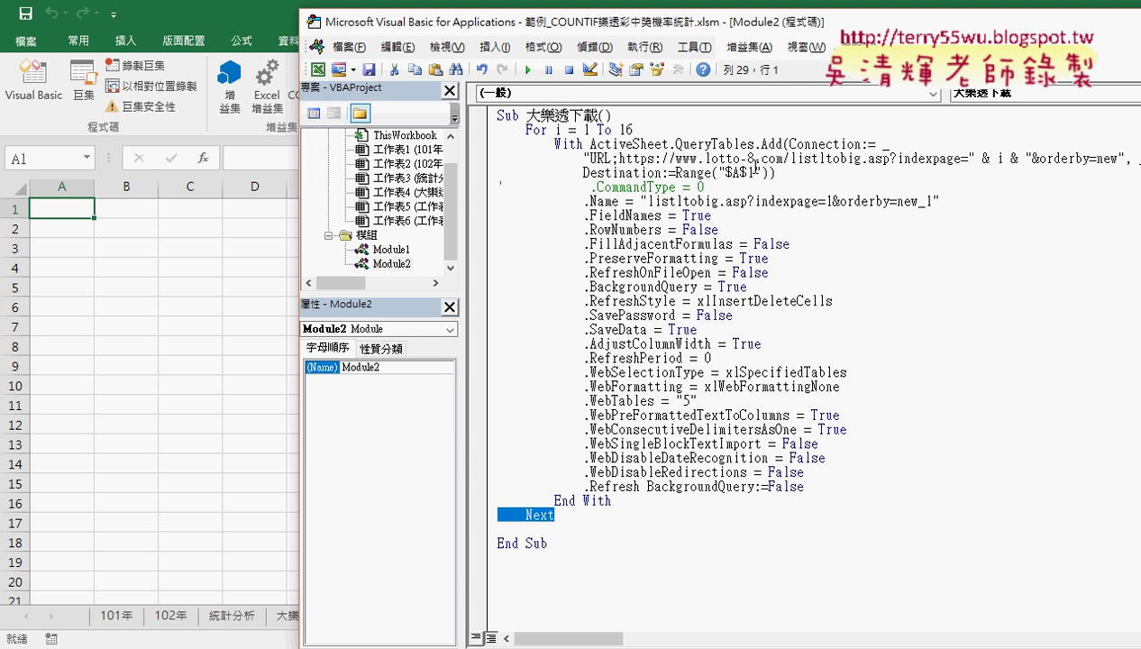